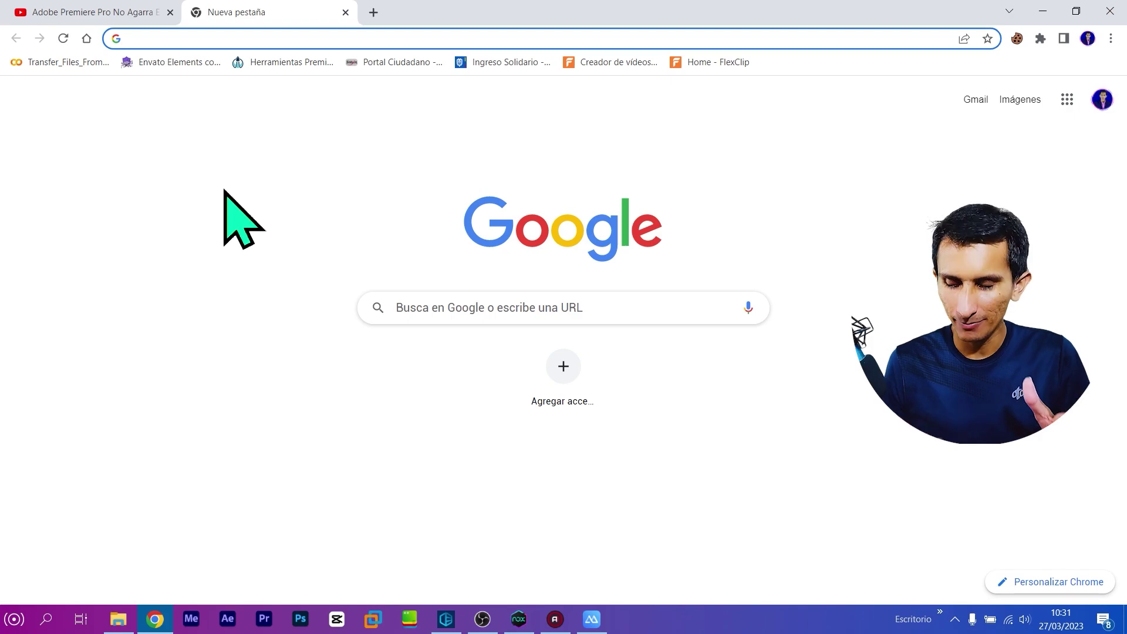
Step: Search Google for driver easy and open the drivereasy.com website from the results
left_click(193, 35)
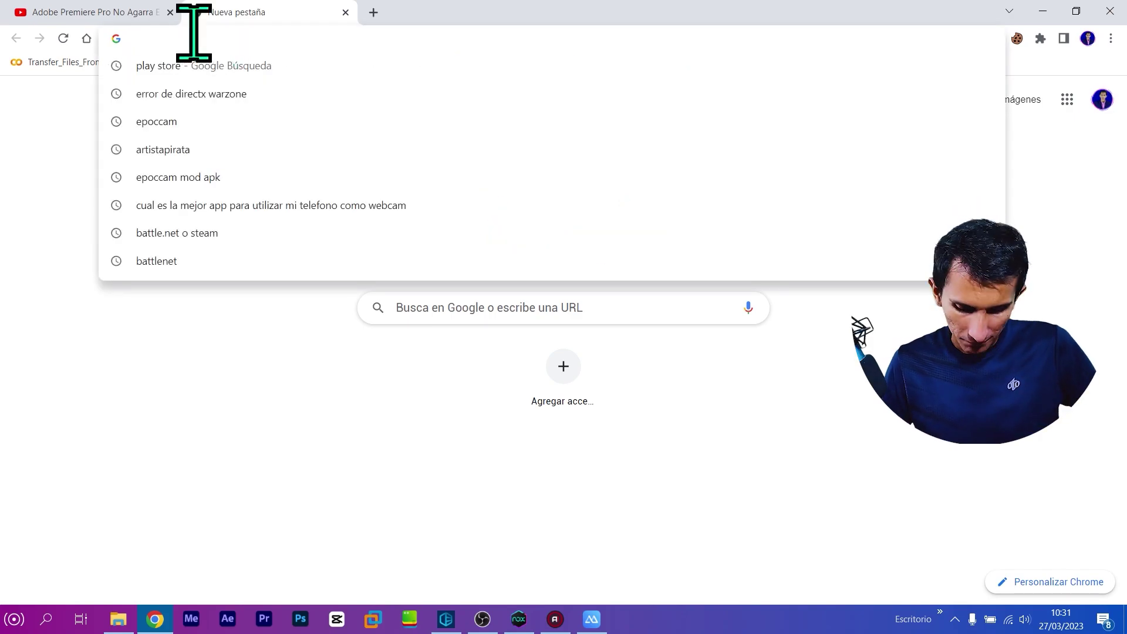
type("drive")
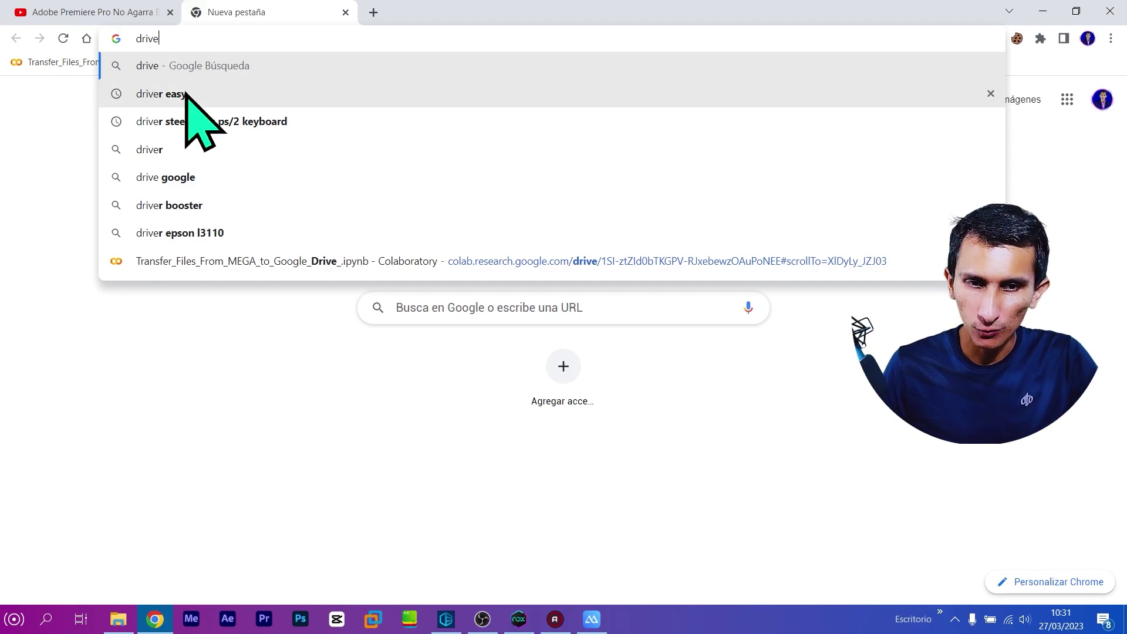
left_click(186, 95)
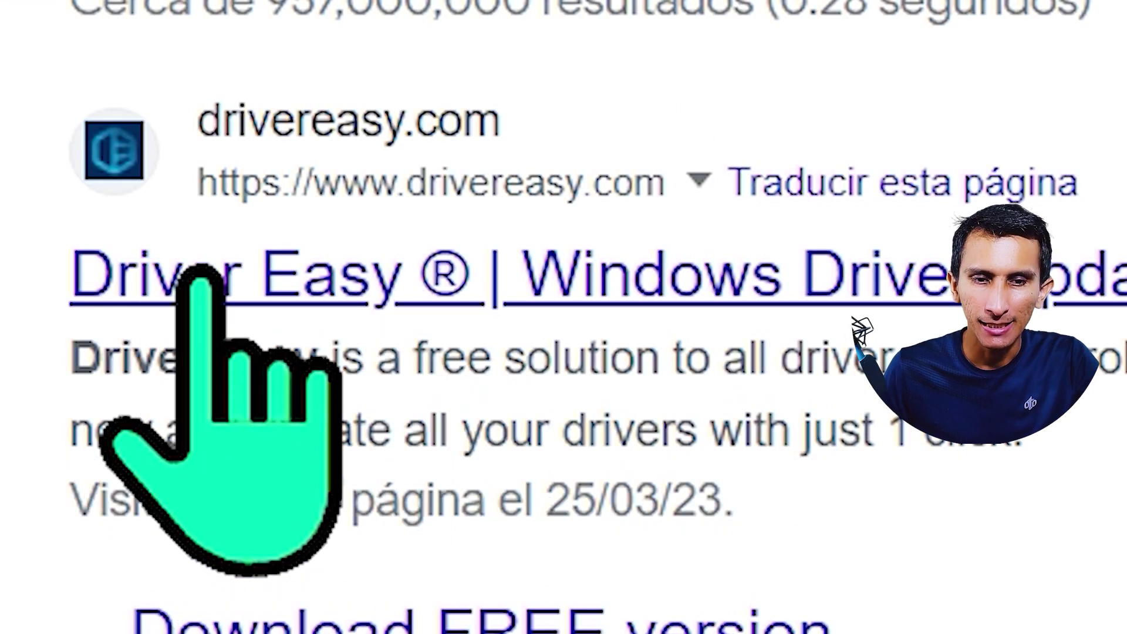
left_click(807, 300)
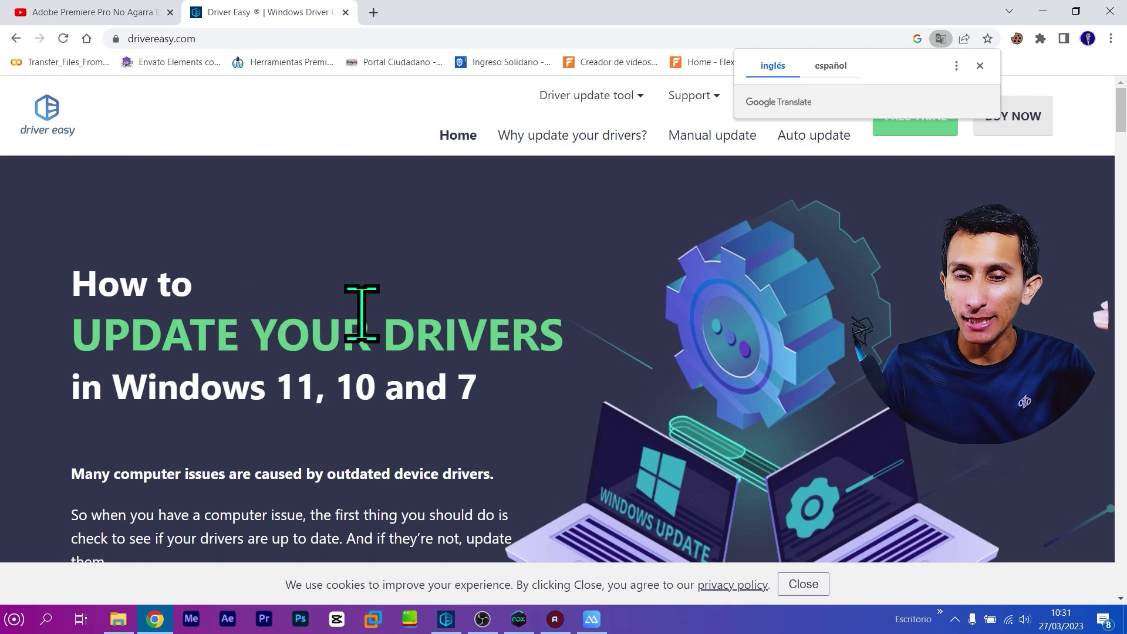
Step: Look over the Driver Easy home page and dismiss the translation popup
scroll(389, 322, "down", 15)
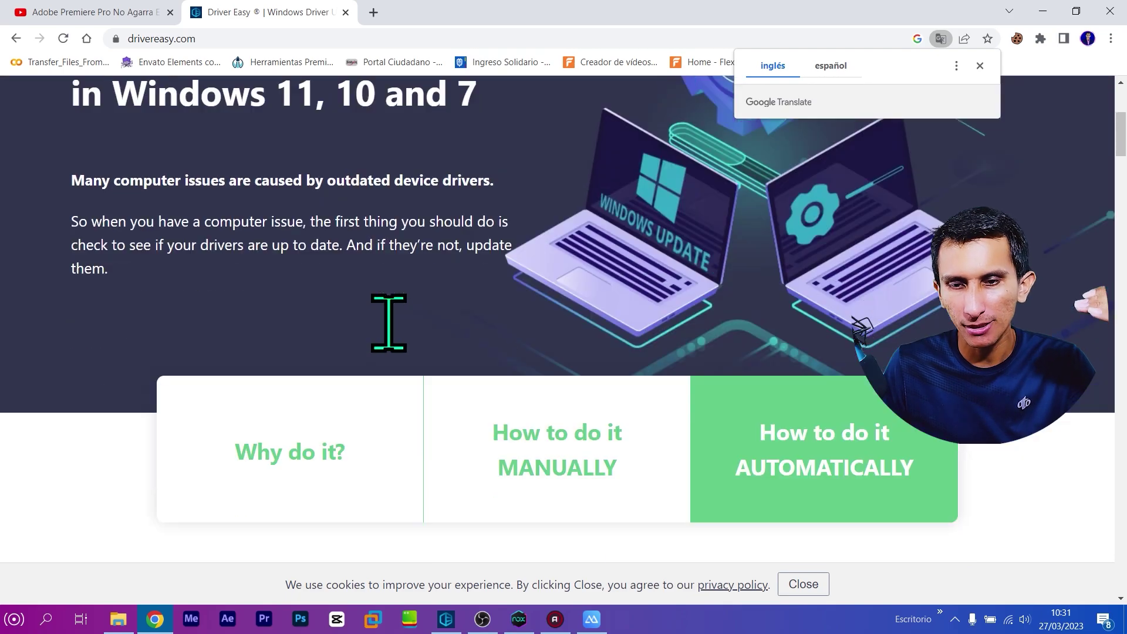
scroll(388, 322, "up", 10)
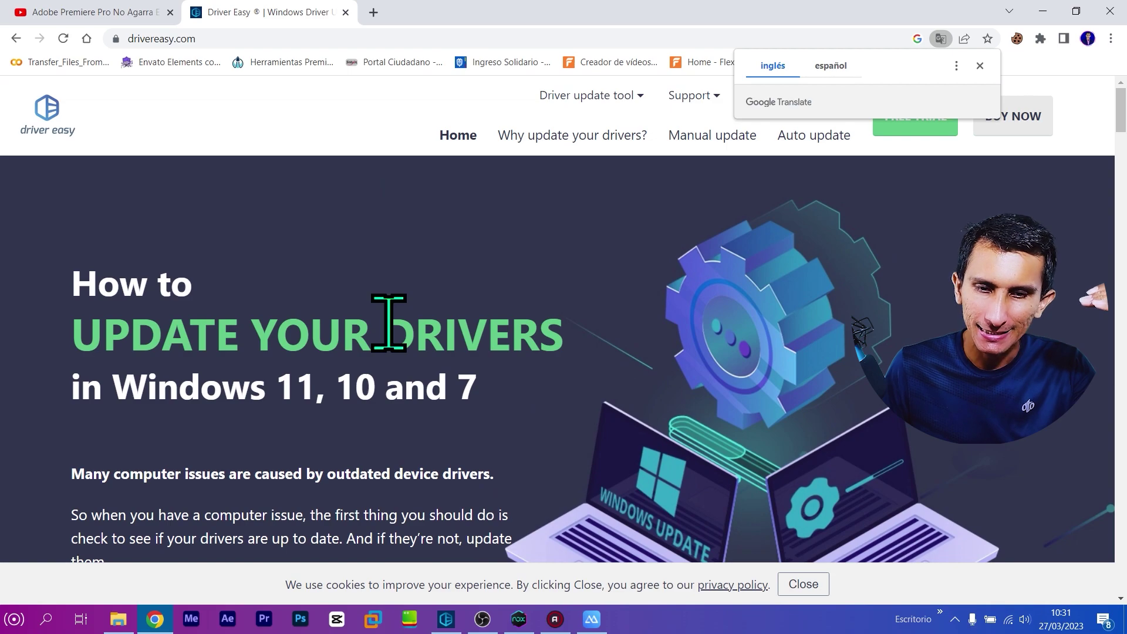
left_click(979, 65)
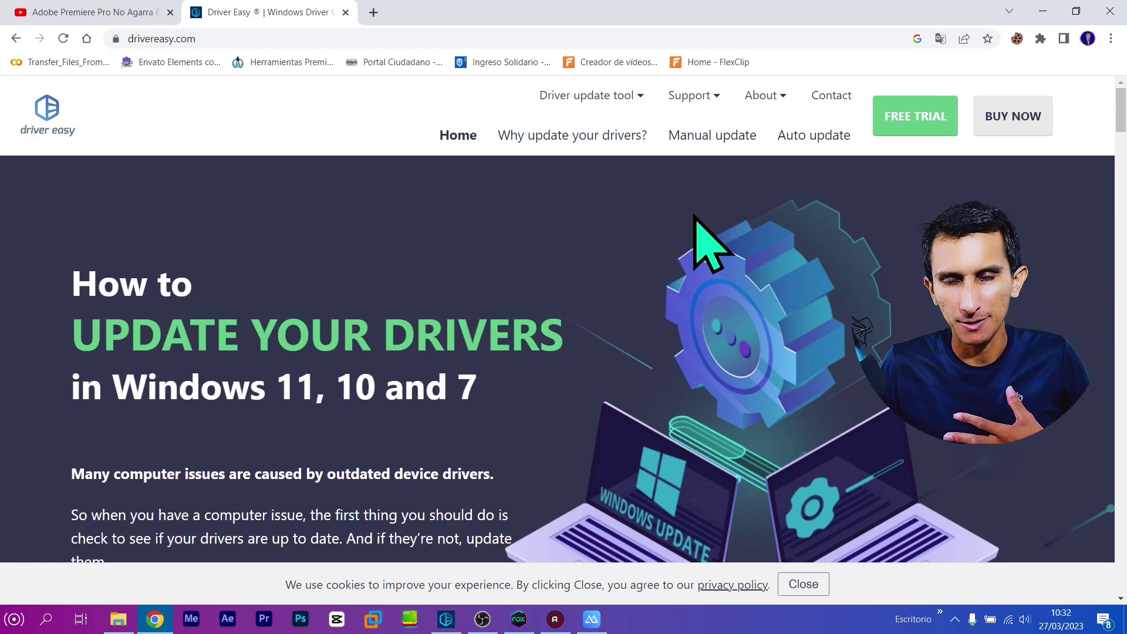
Step: Minimize the browser to check the Intel(R) UHD Graphics driver download in Driver Easy
left_click(1043, 12)
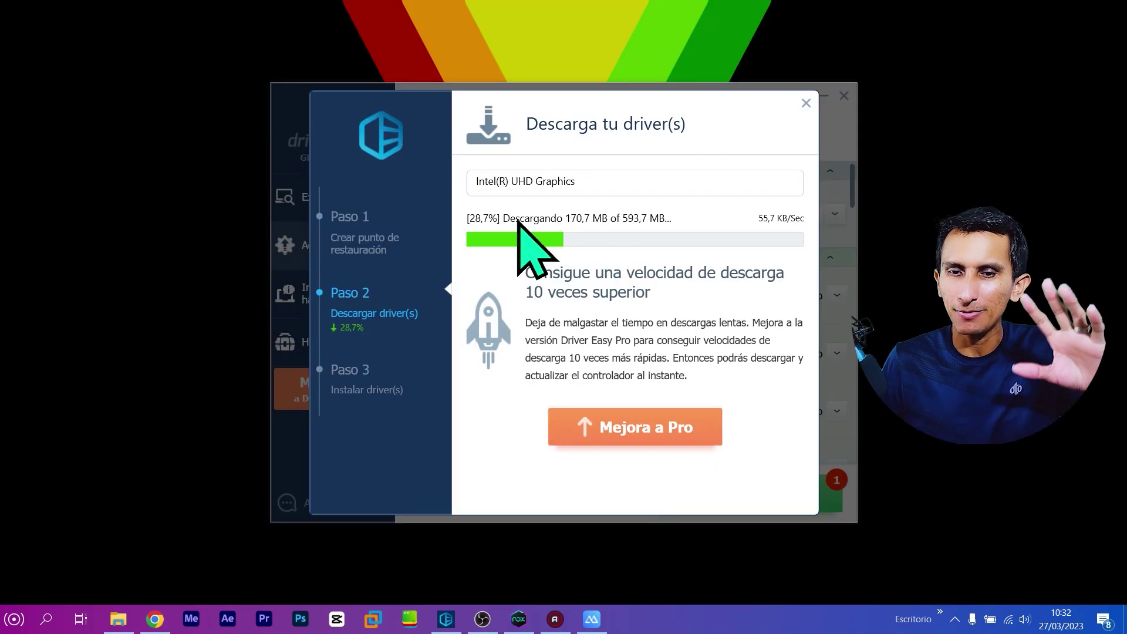
right_click(218, 229)
left_click(246, 267)
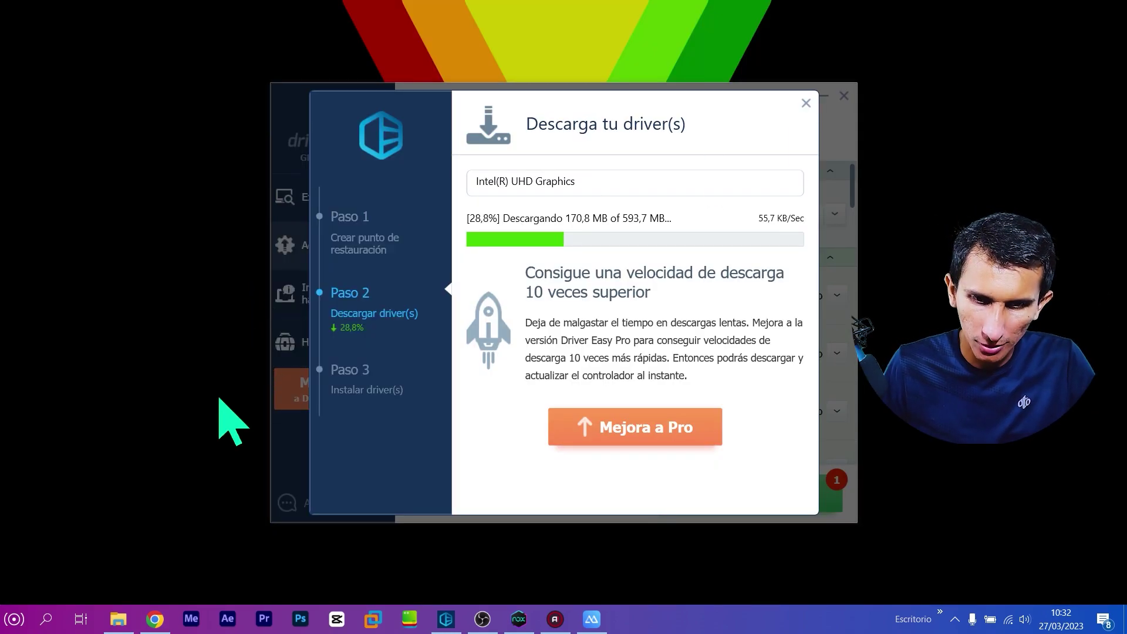
Step: Switch to OBS Studio, check for program updates and dismiss the result
left_click(482, 619)
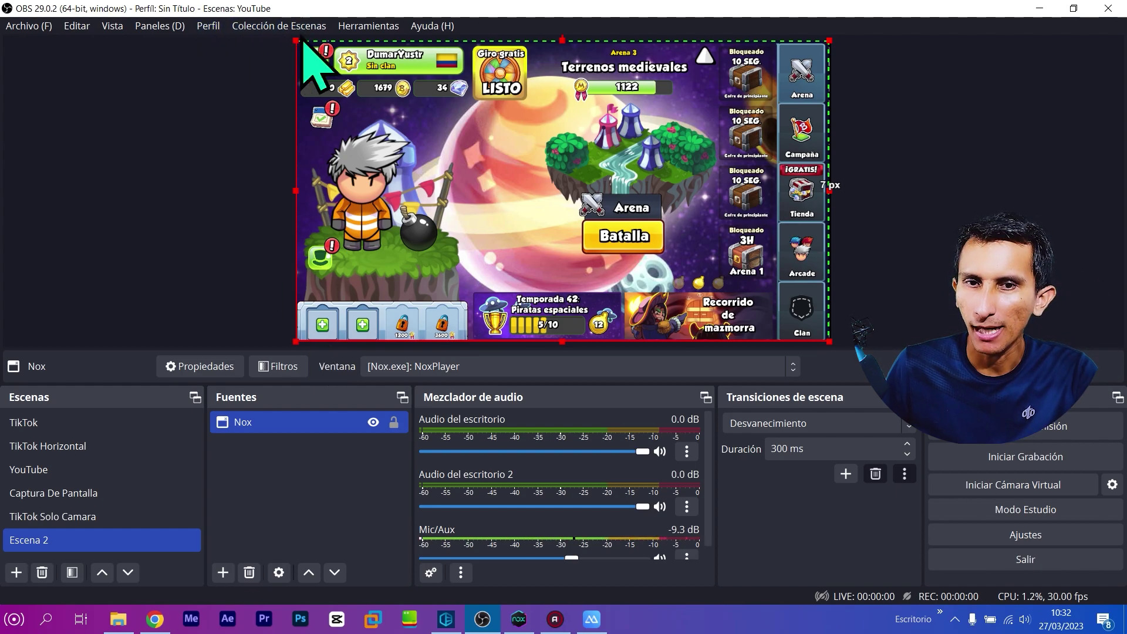
left_click(430, 26)
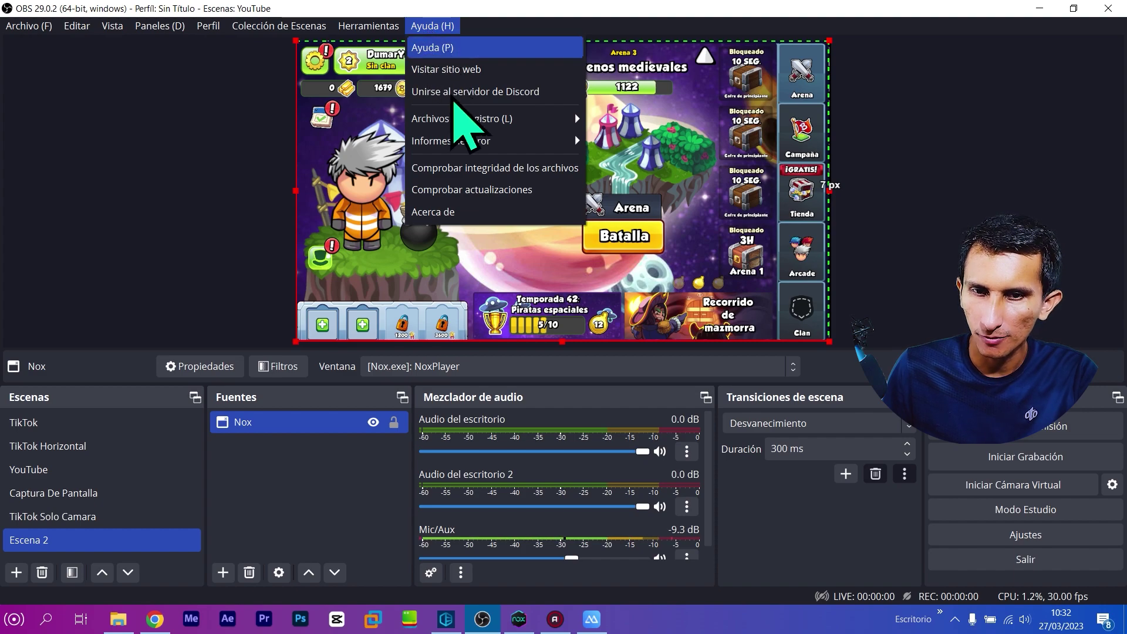
left_click(503, 191)
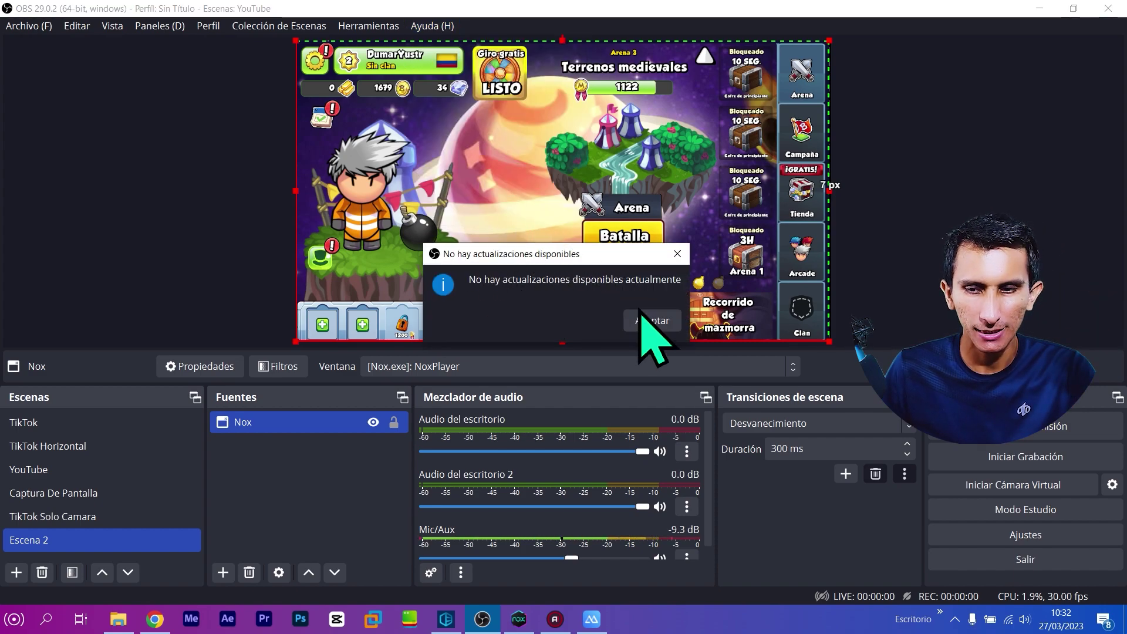
left_click(651, 321)
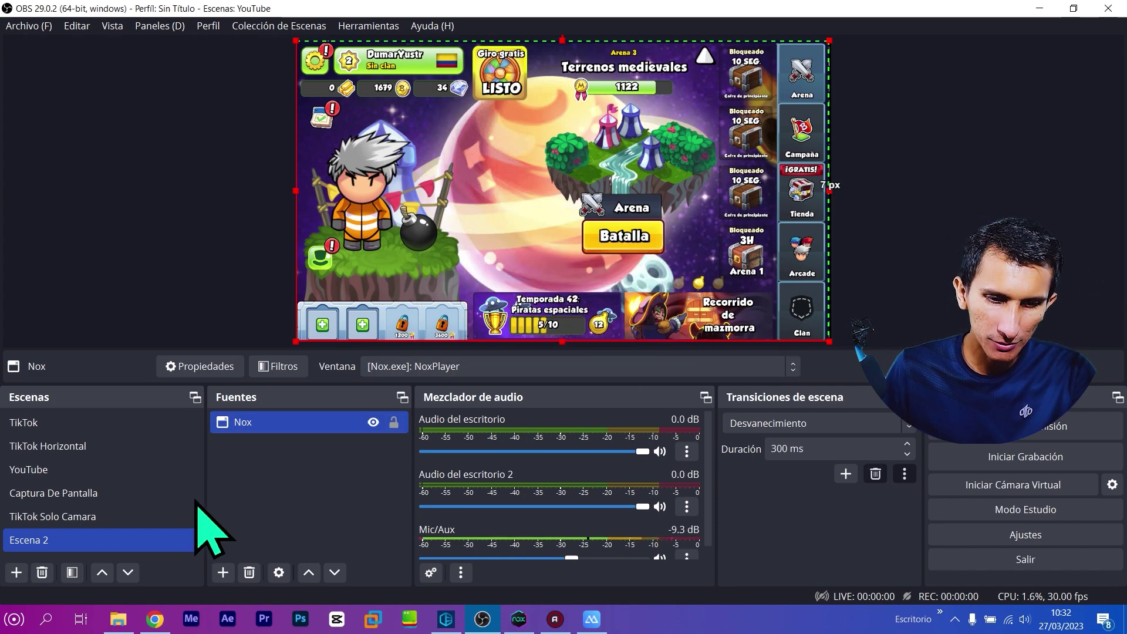
Step: Delete the scene Escena 2 and replace it with a new empty scene named Escena 2
right_click(75, 544)
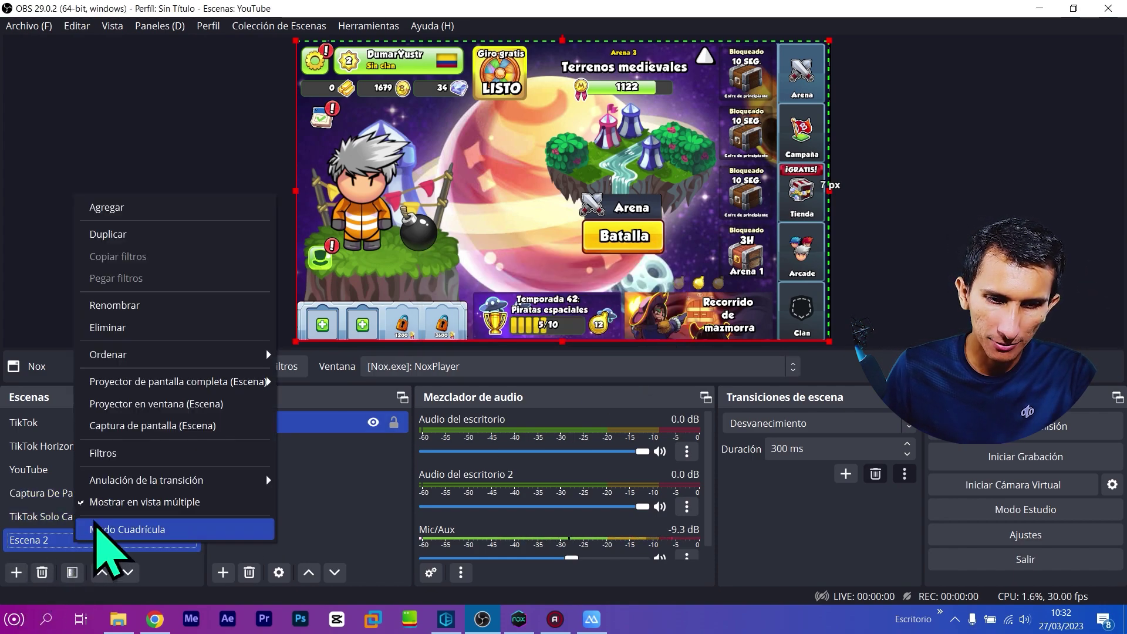
left_click(151, 325)
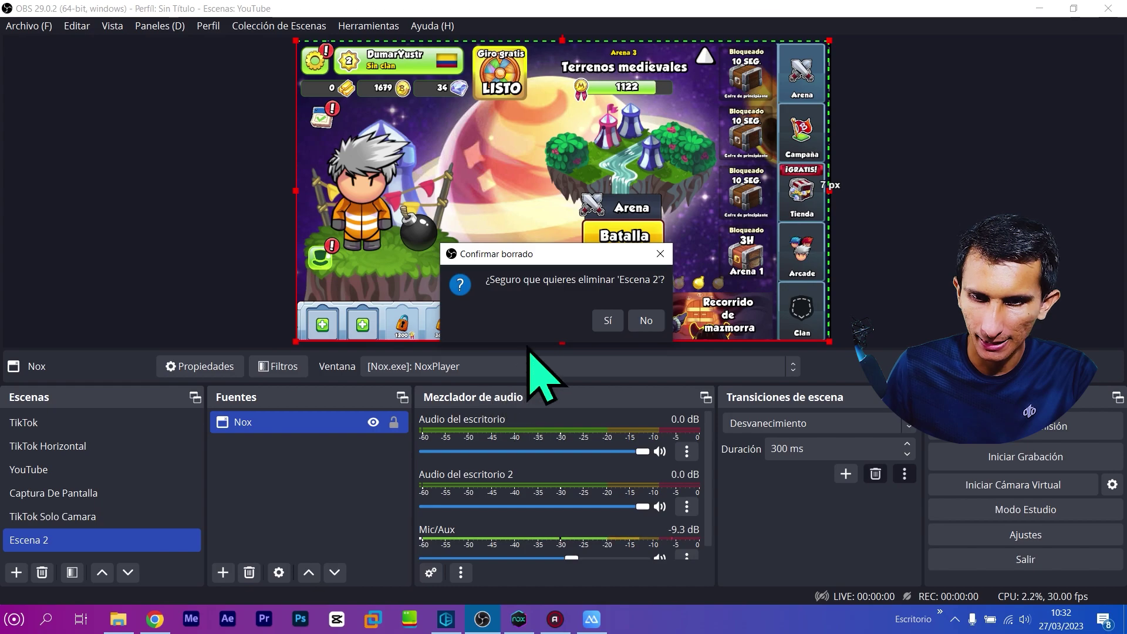
left_click(607, 320)
left_click(18, 574)
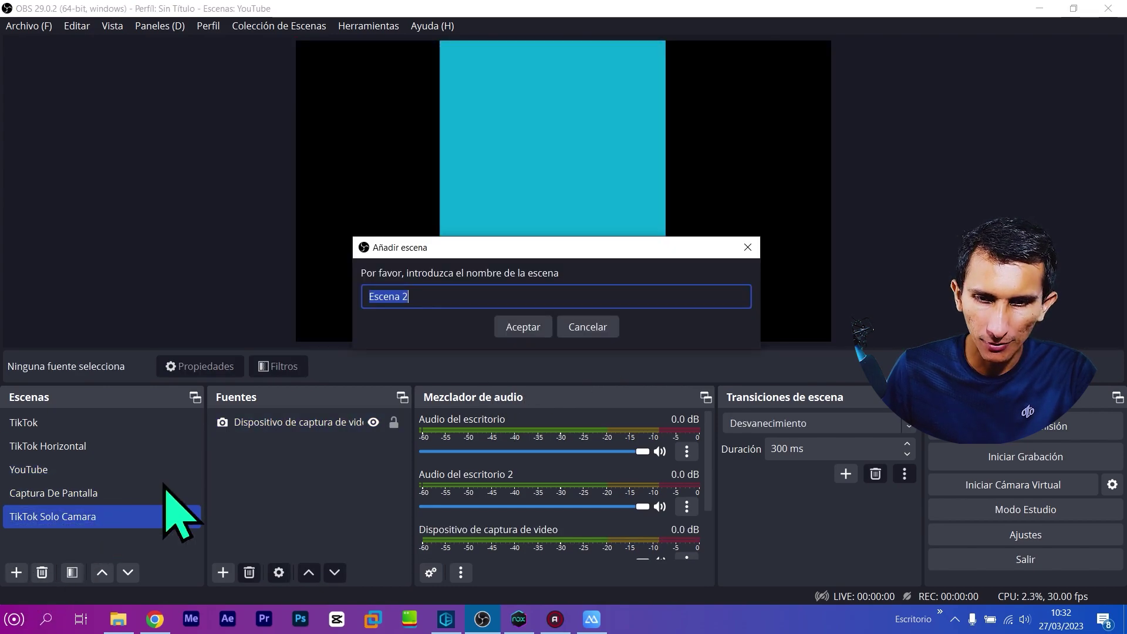
left_click(524, 333)
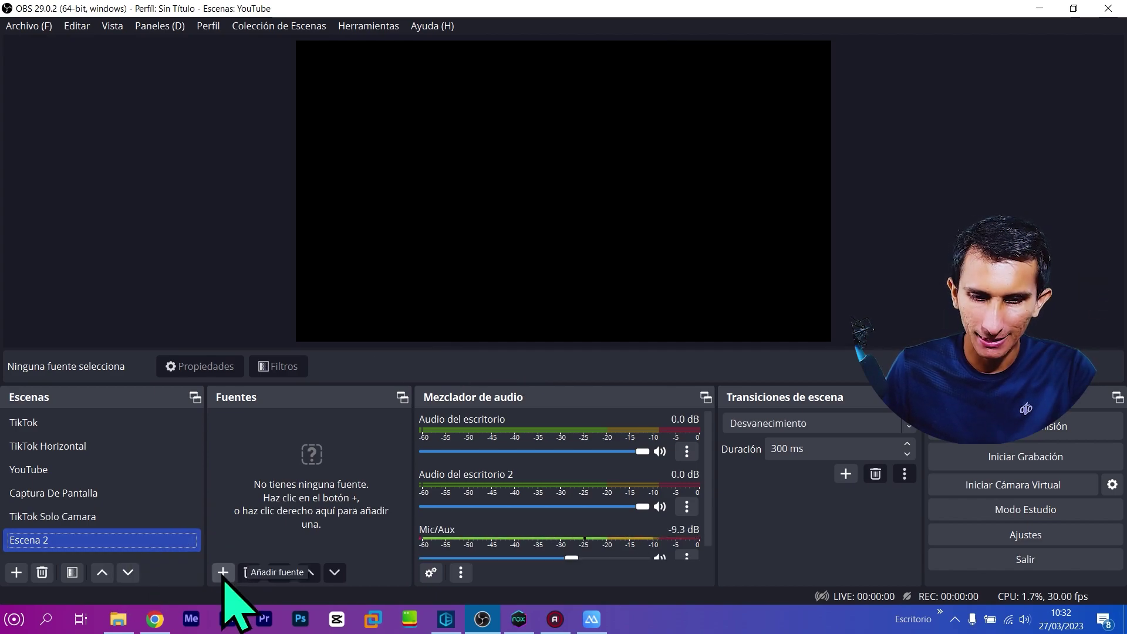
Step: Create a new game capture source (Captura de juego) in Escena 2, set to capture a specific window, and view the available windows
left_click(222, 572)
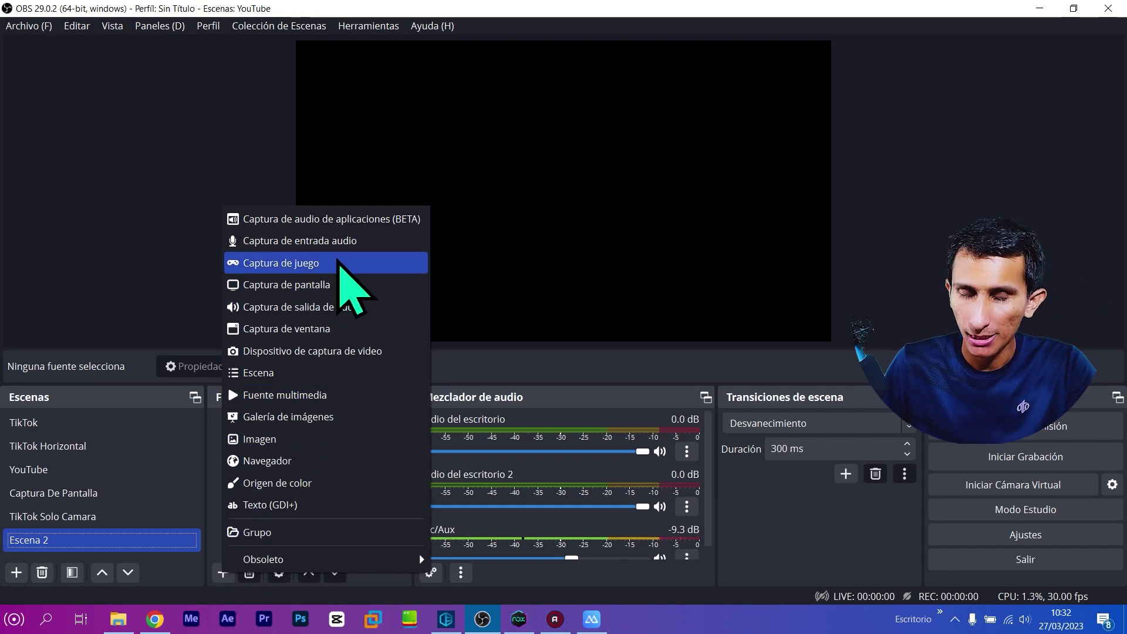
left_click(339, 264)
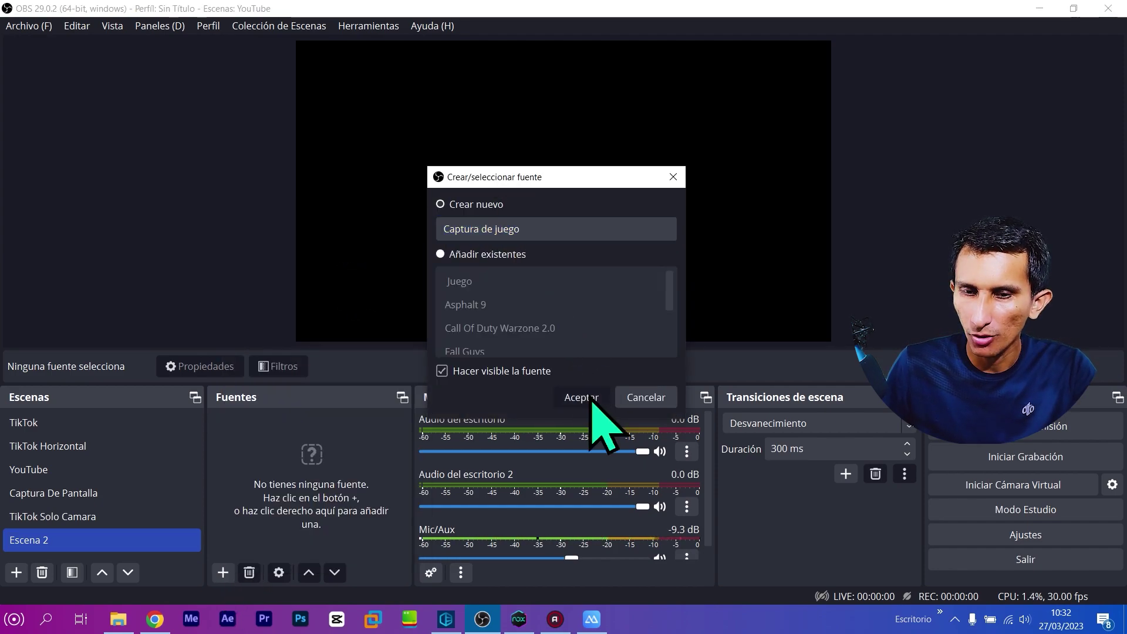
left_click(590, 399)
left_click(608, 308)
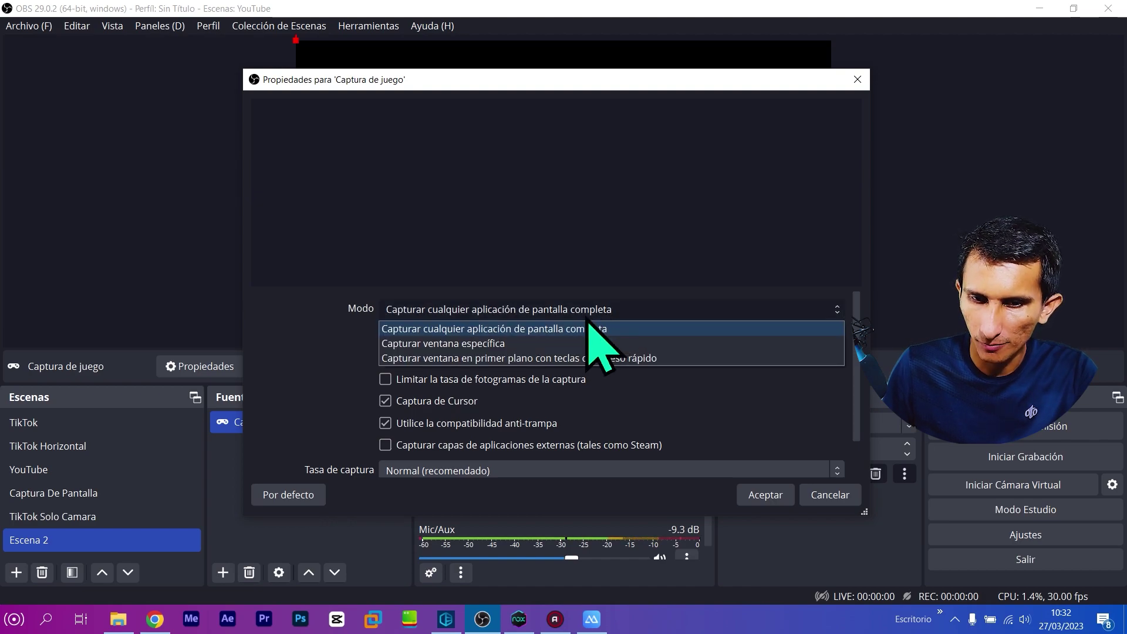
left_click(504, 344)
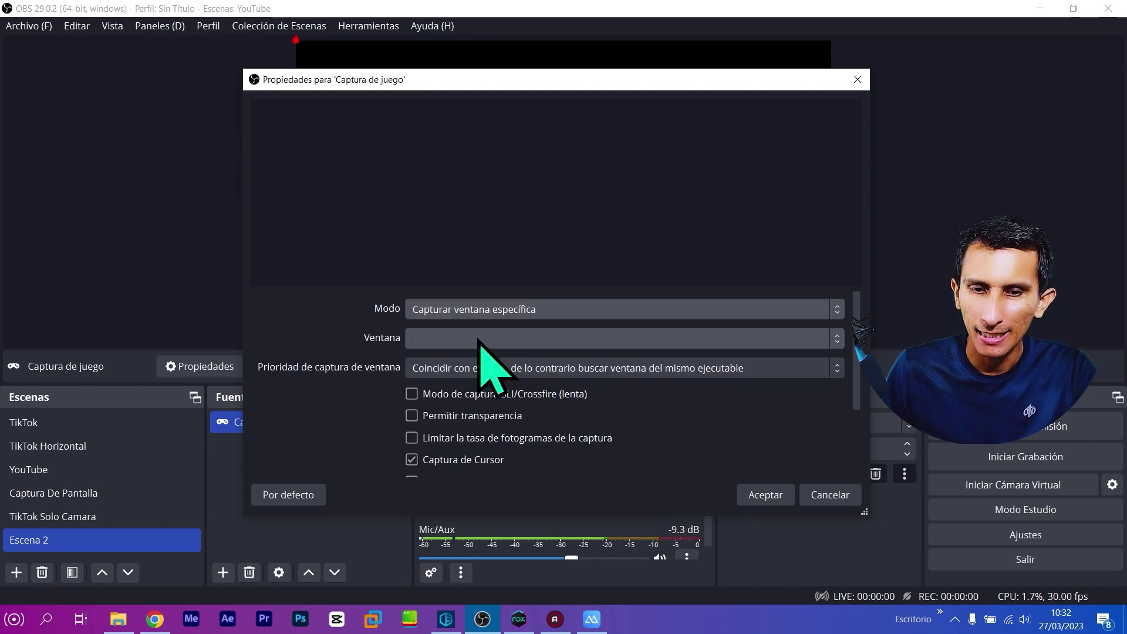
left_click(492, 340)
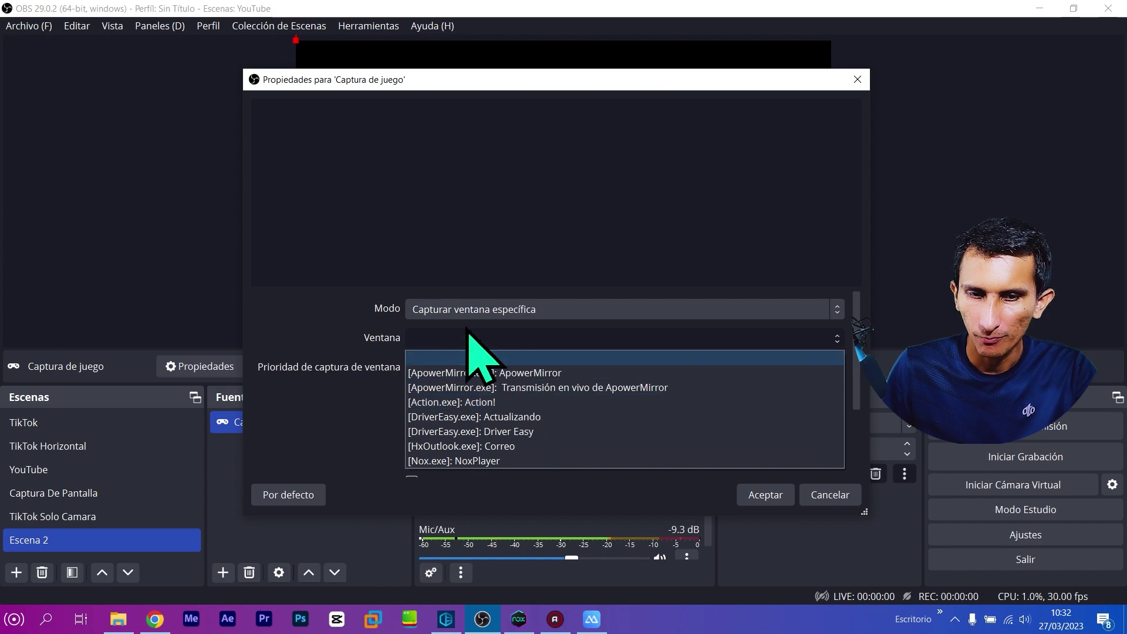
left_click(188, 307)
Step: Switch to NoxPlayer to check that the game is running, and return to OBS Studio
left_click(518, 619)
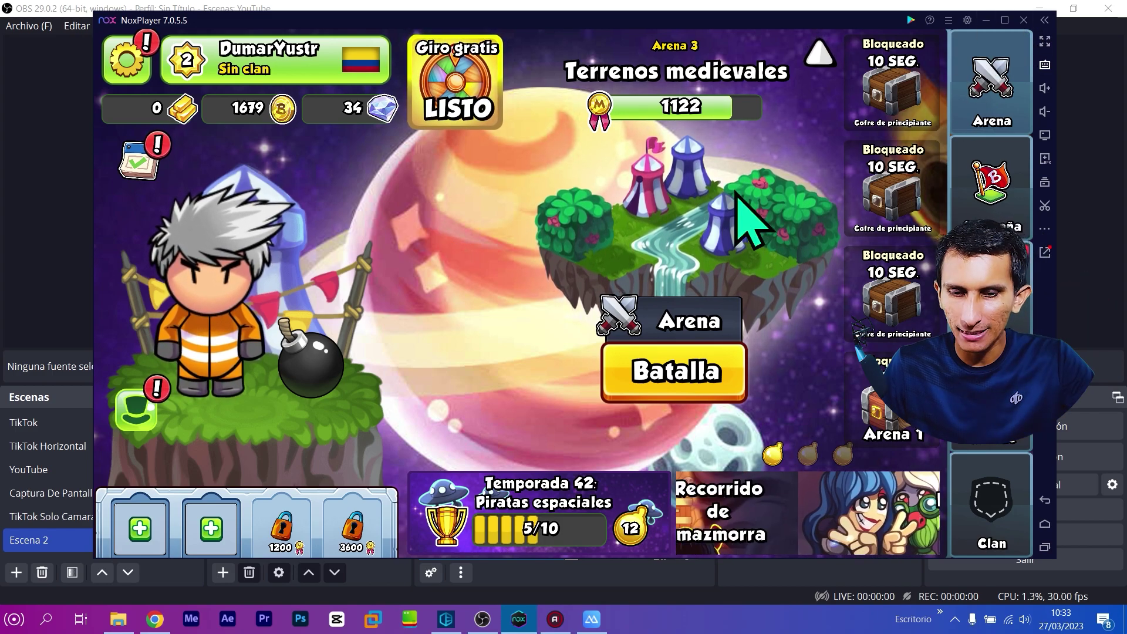
mouse_move(482, 617)
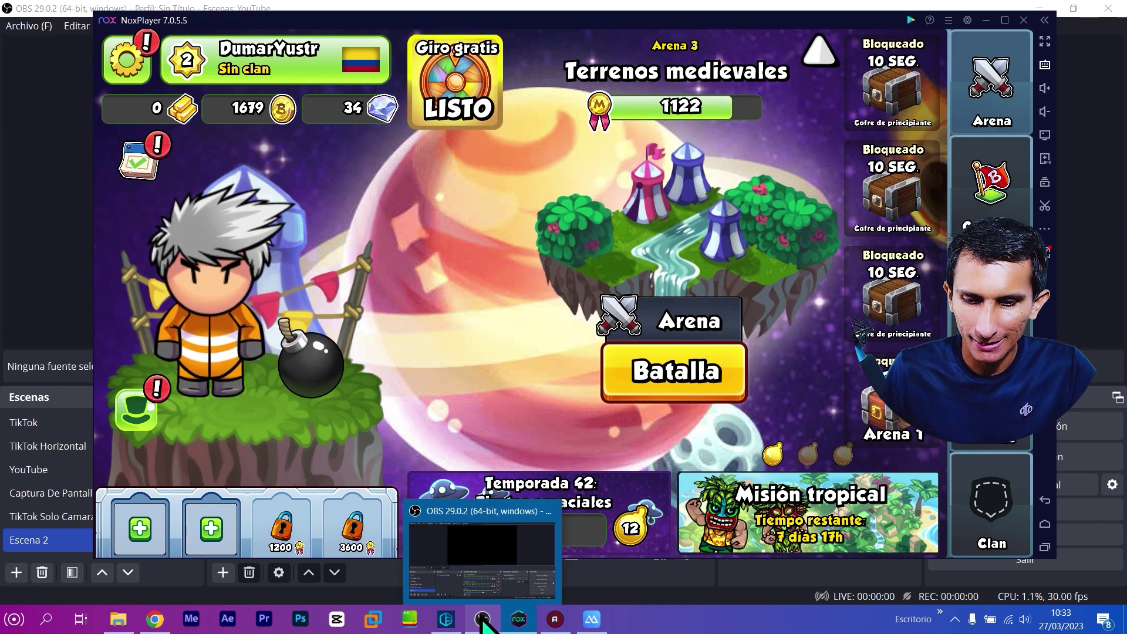
left_click(482, 624)
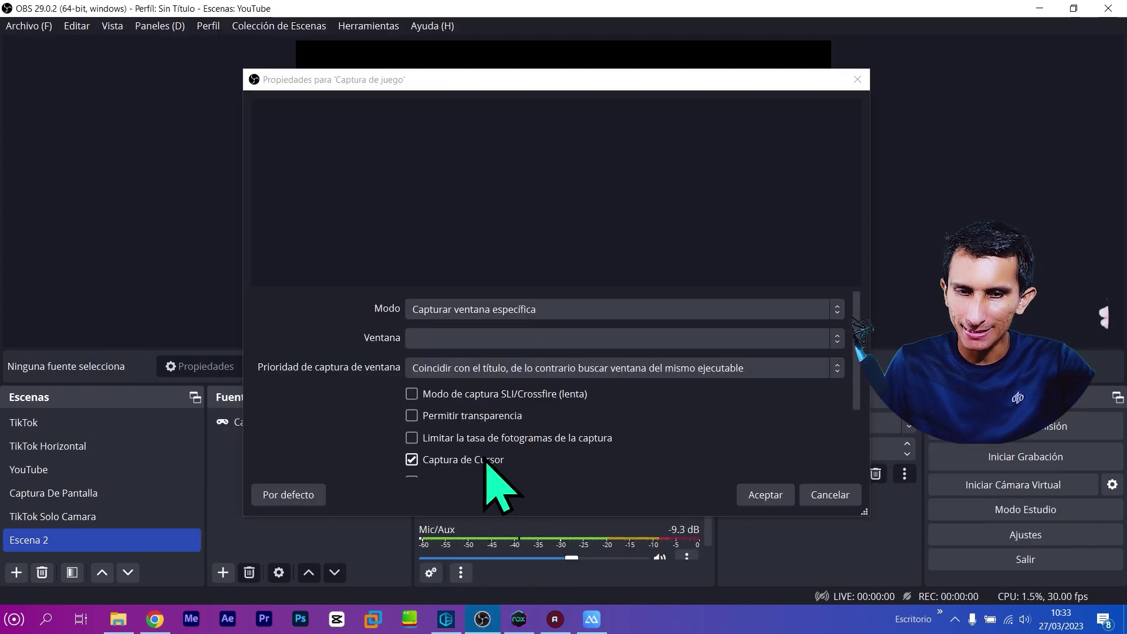
Step: Discard the unsaved capture properties and delete the Captura de juego source from Escena 2
left_click(858, 79)
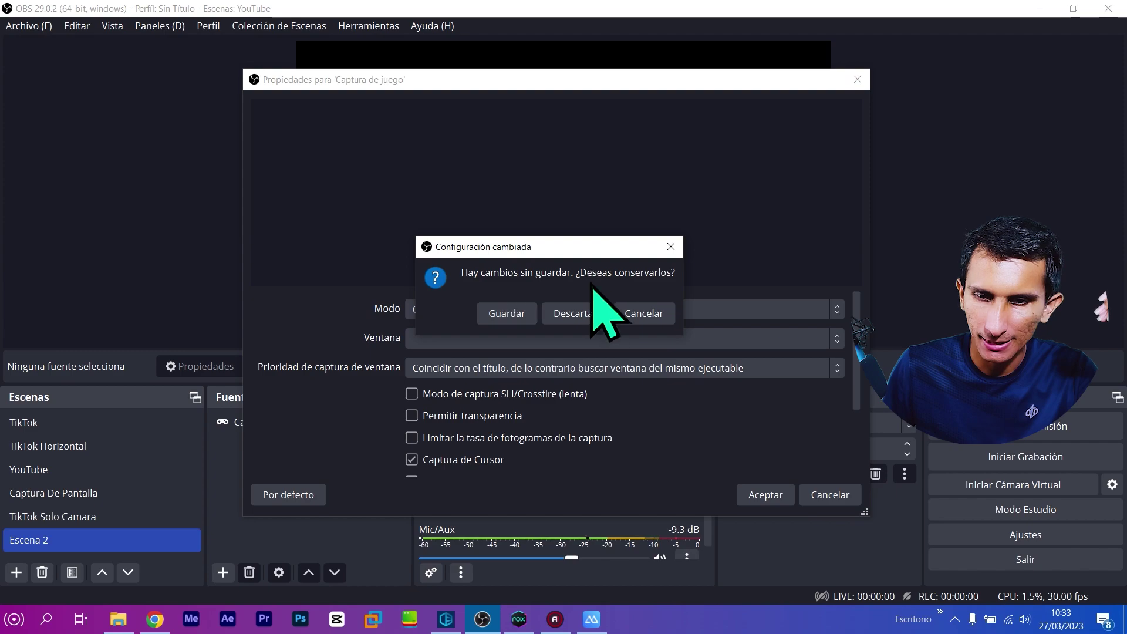
left_click(575, 313)
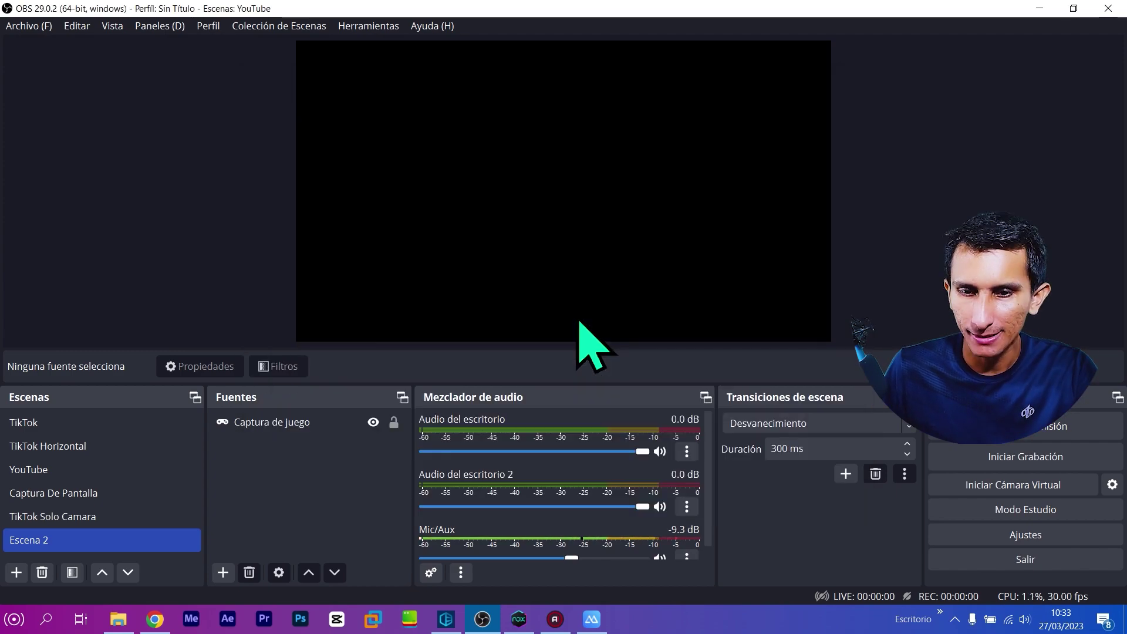
left_click(278, 423)
right_click(277, 423)
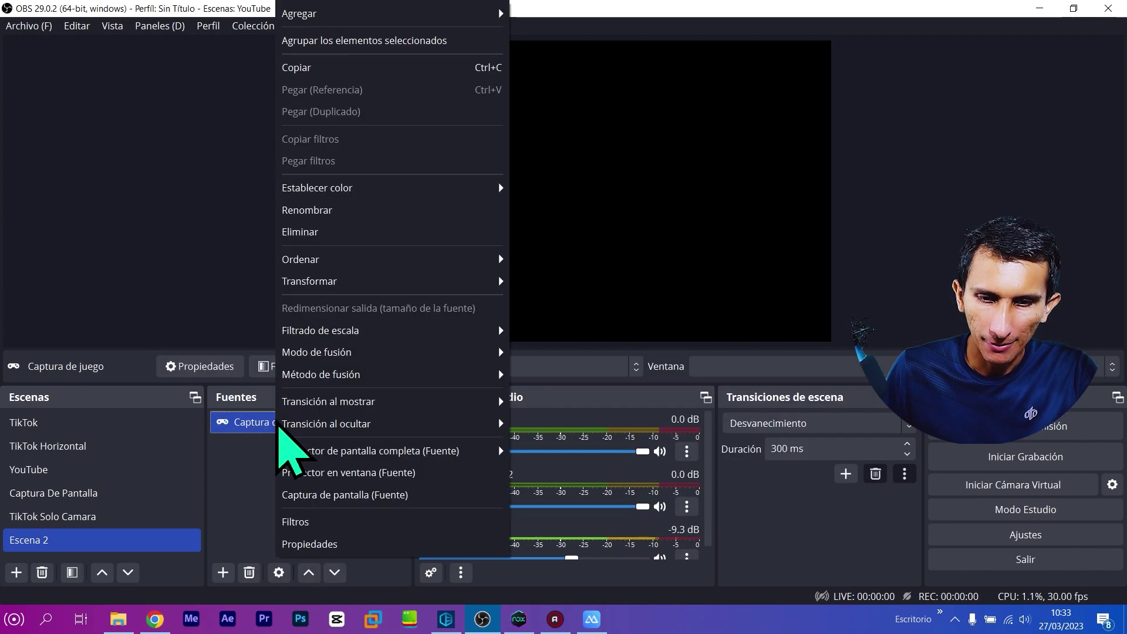
left_click(346, 229)
left_click(625, 322)
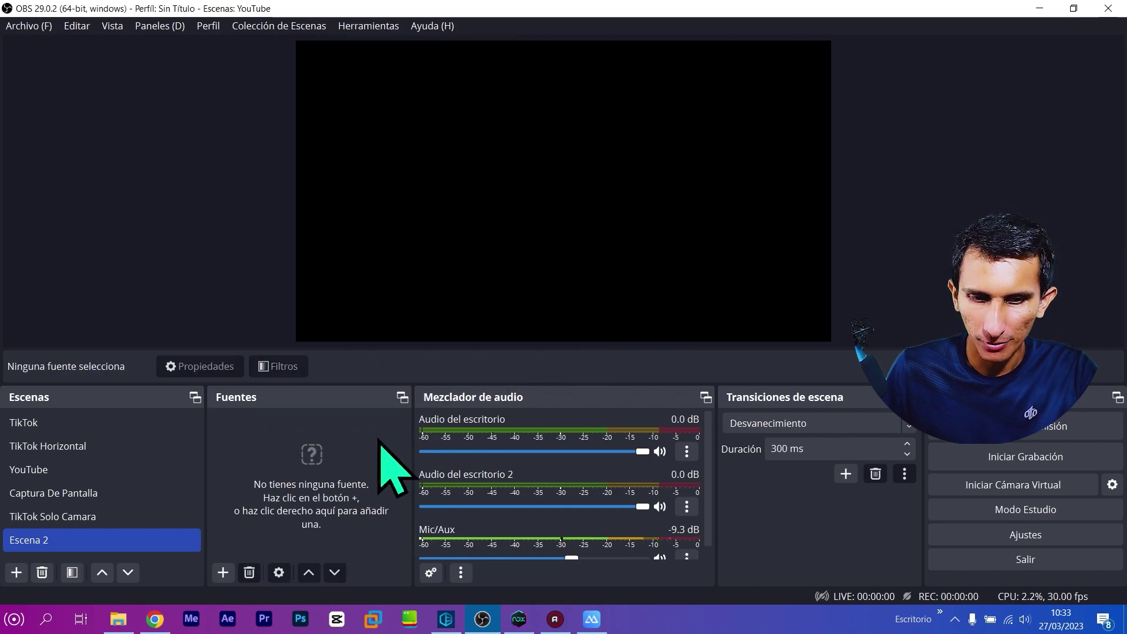
Step: Create a new Captura de juego source in Escena 2, set to capture the specific window [Nox.exe]: NoxPlayer
left_click(222, 572)
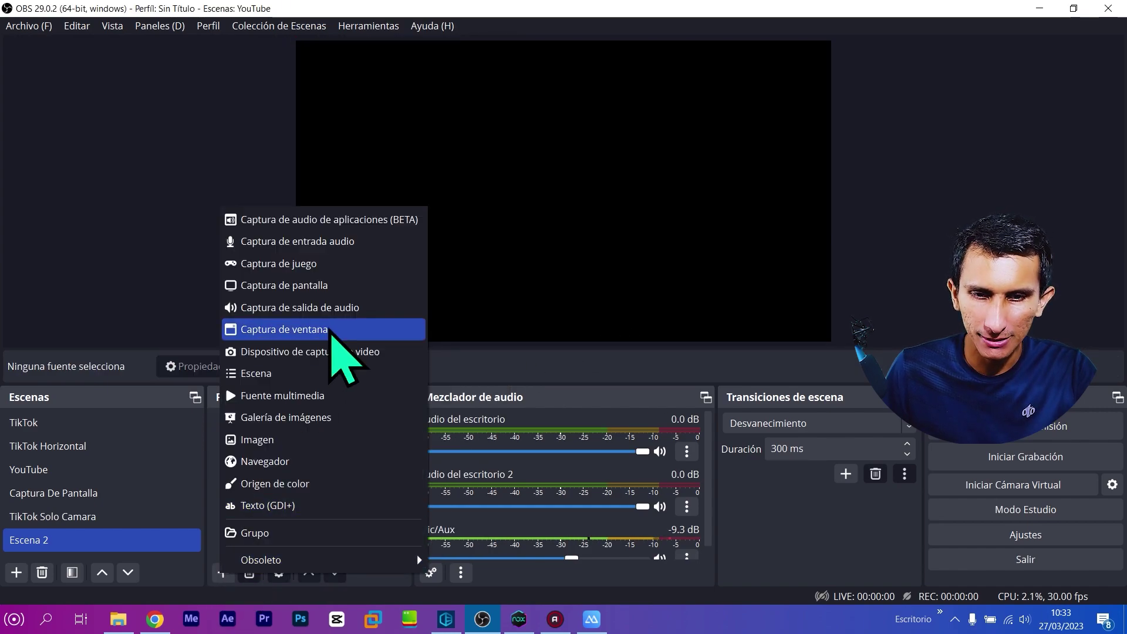
left_click(335, 260)
left_click(592, 404)
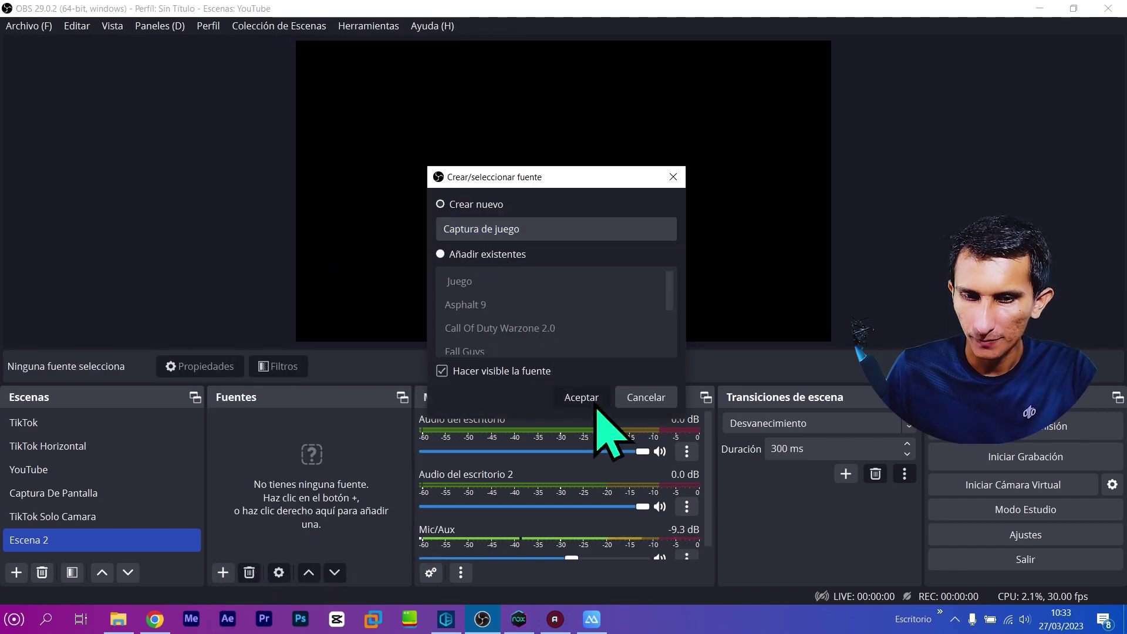
left_click(584, 311)
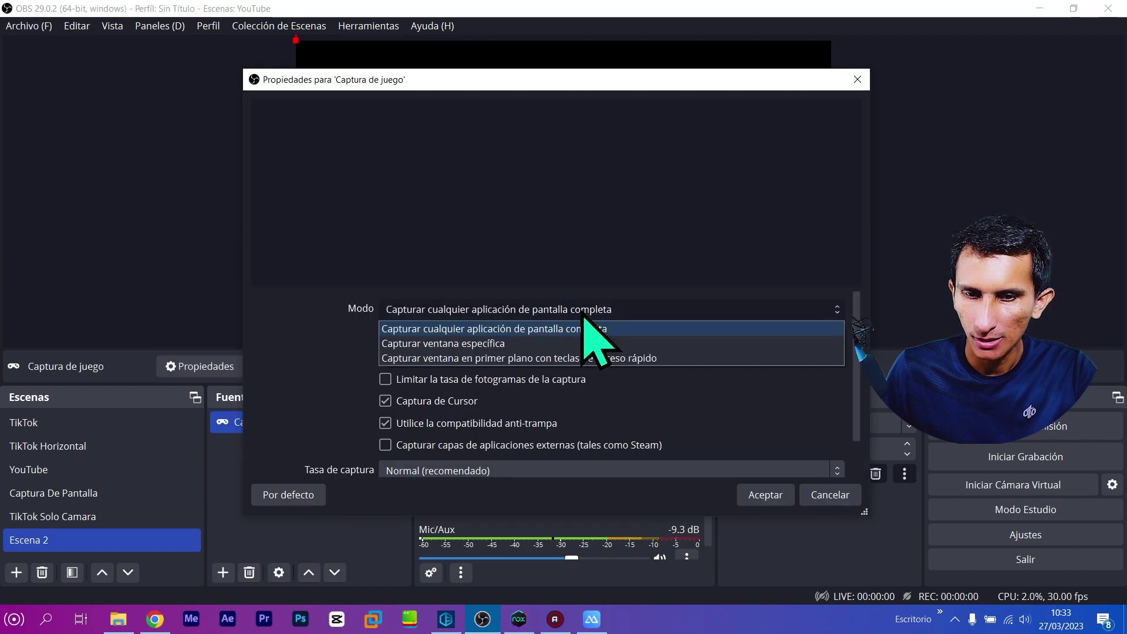
left_click(499, 345)
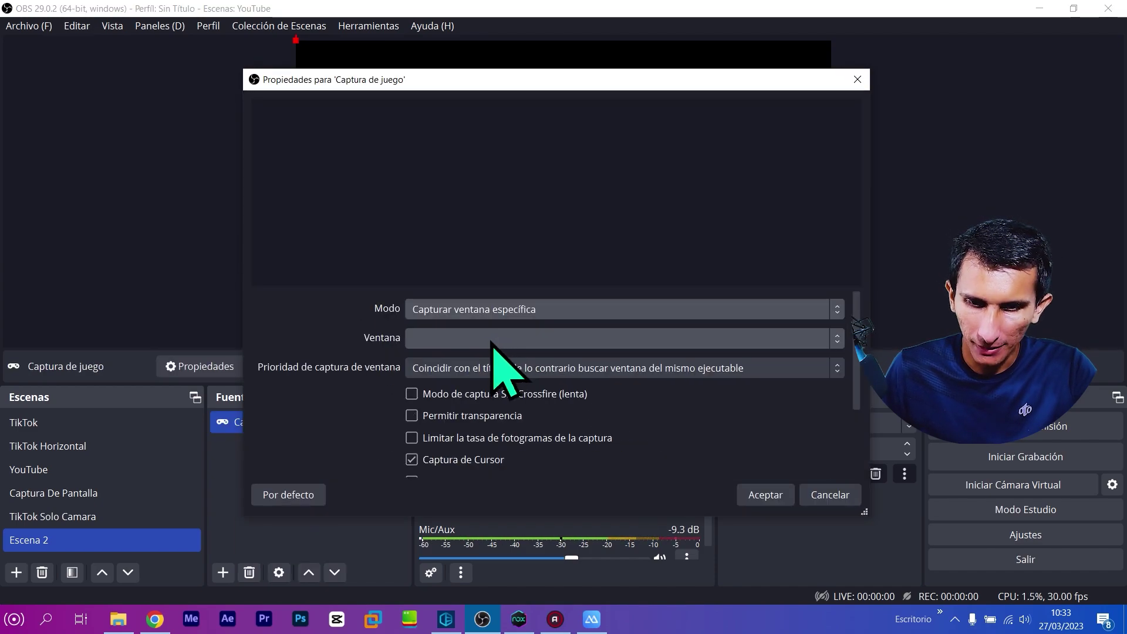
left_click(525, 339)
left_click(532, 370)
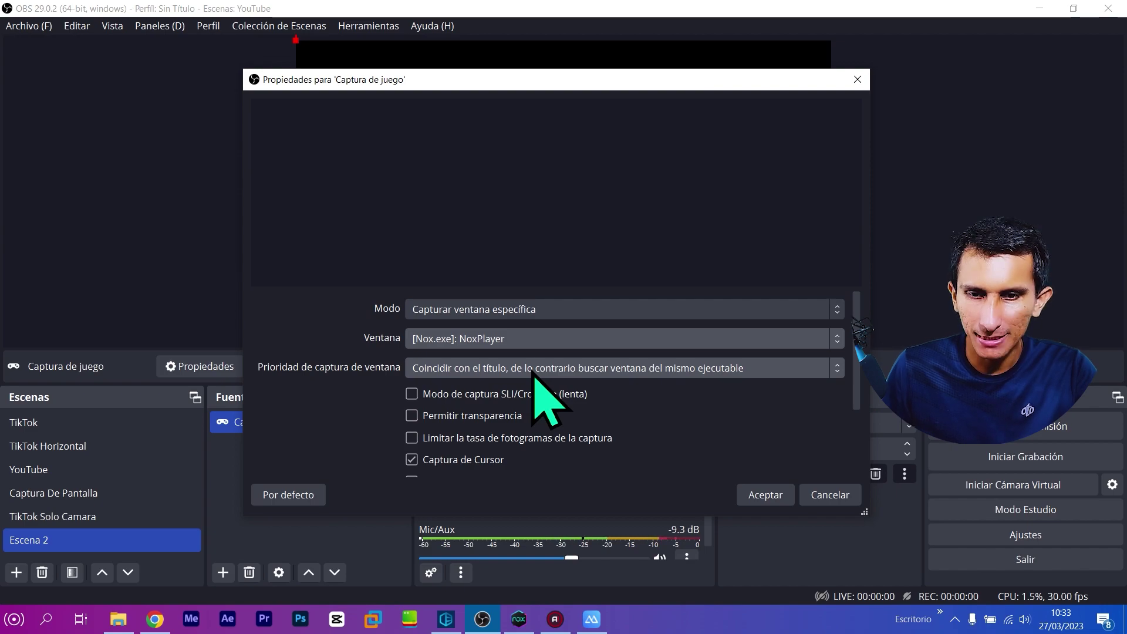
left_click_drag(457, 86, 485, 58)
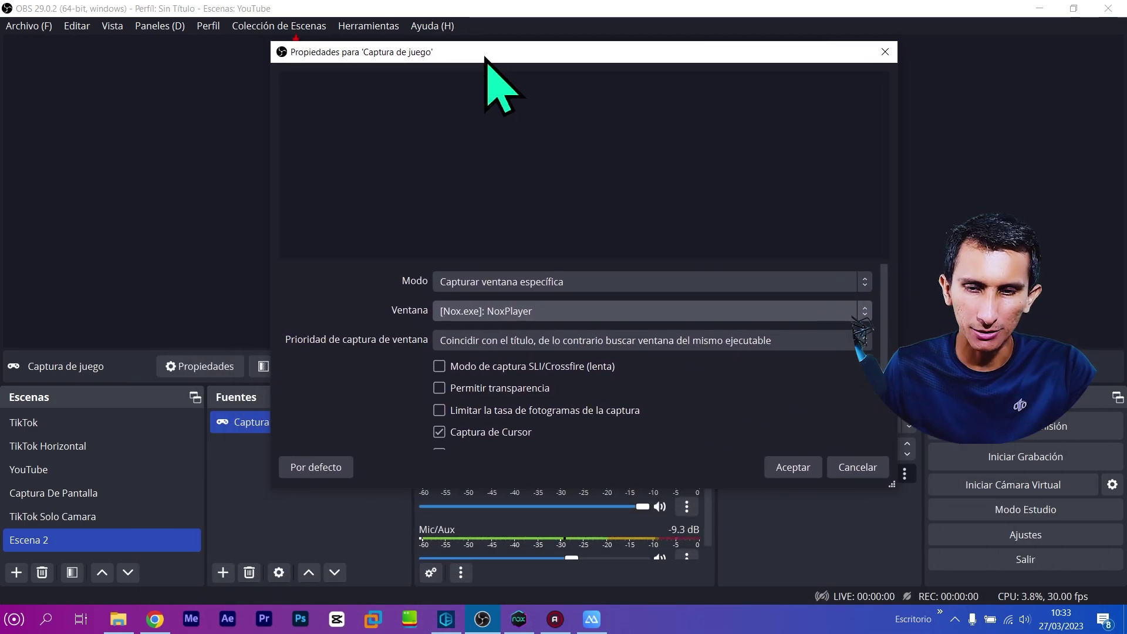
left_click(537, 312)
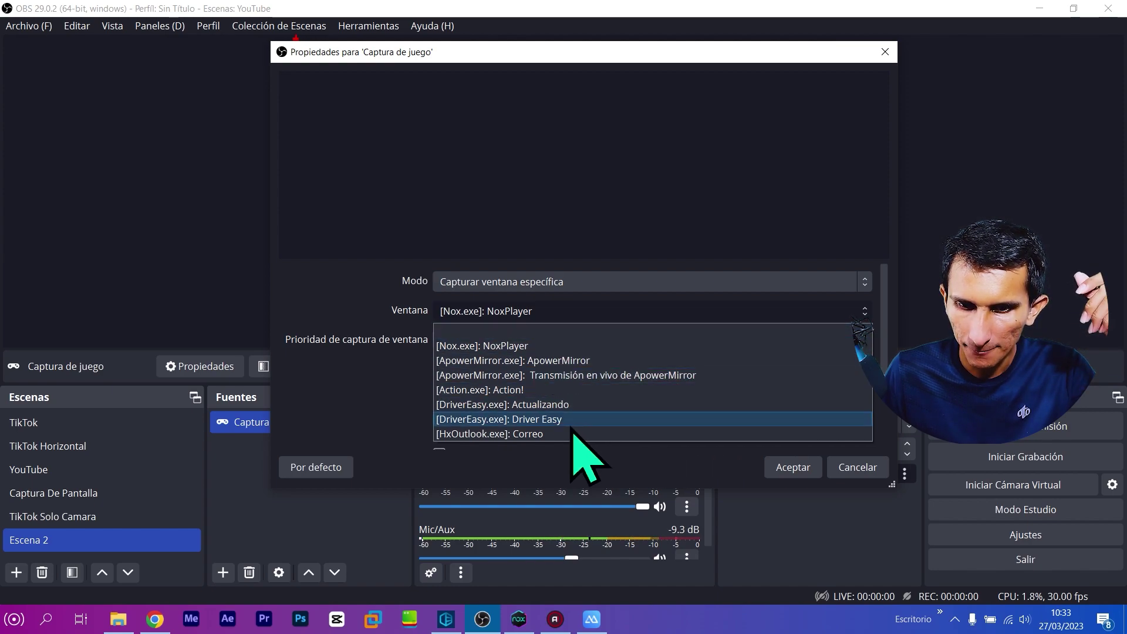
left_click(528, 346)
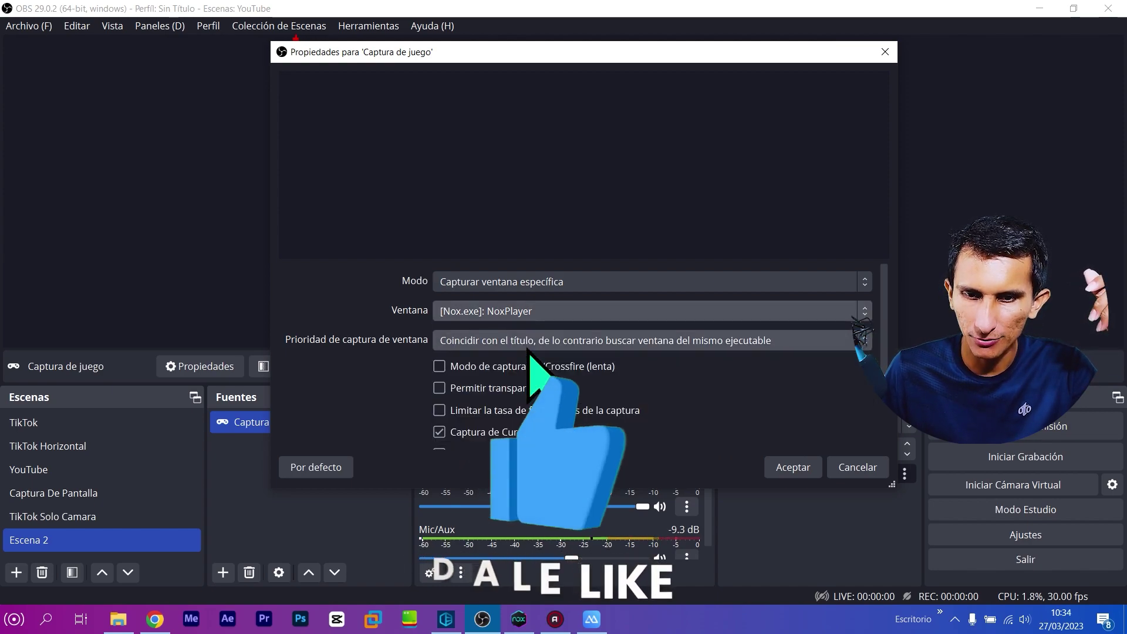
left_click(789, 466)
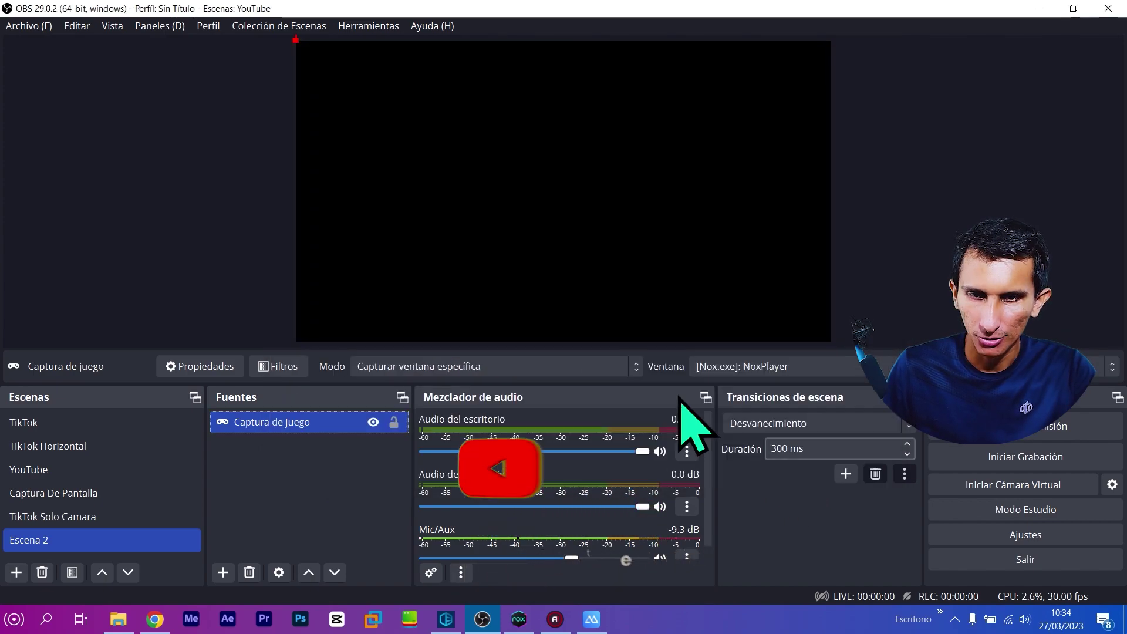
Step: Delete the Captura de juego source from Escena 2
right_click(281, 425)
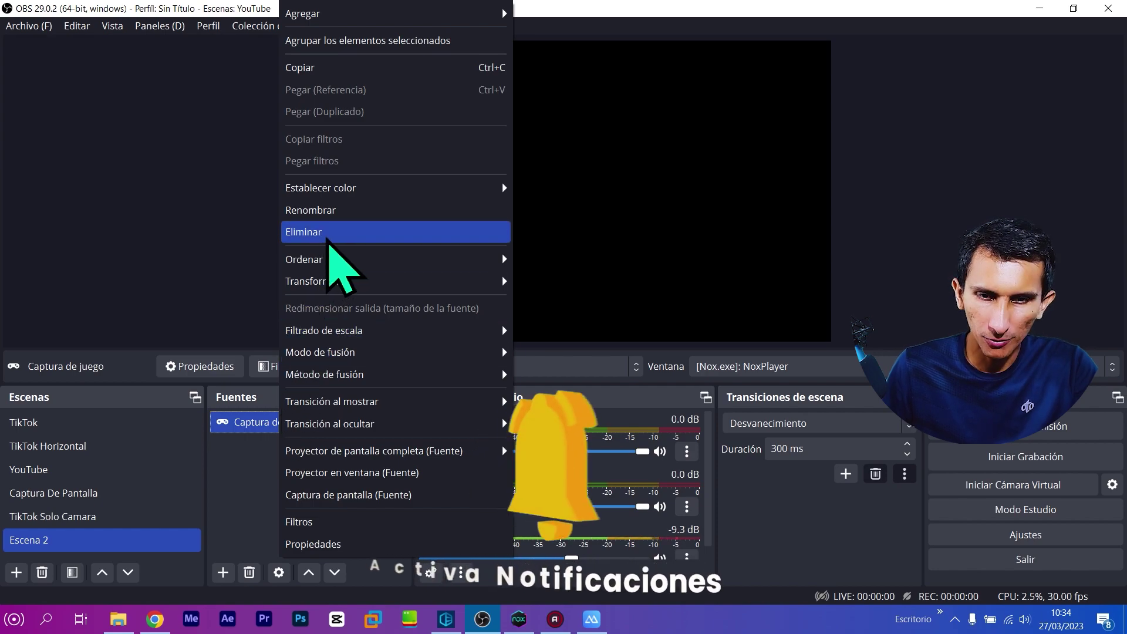
left_click(329, 231)
left_click(627, 320)
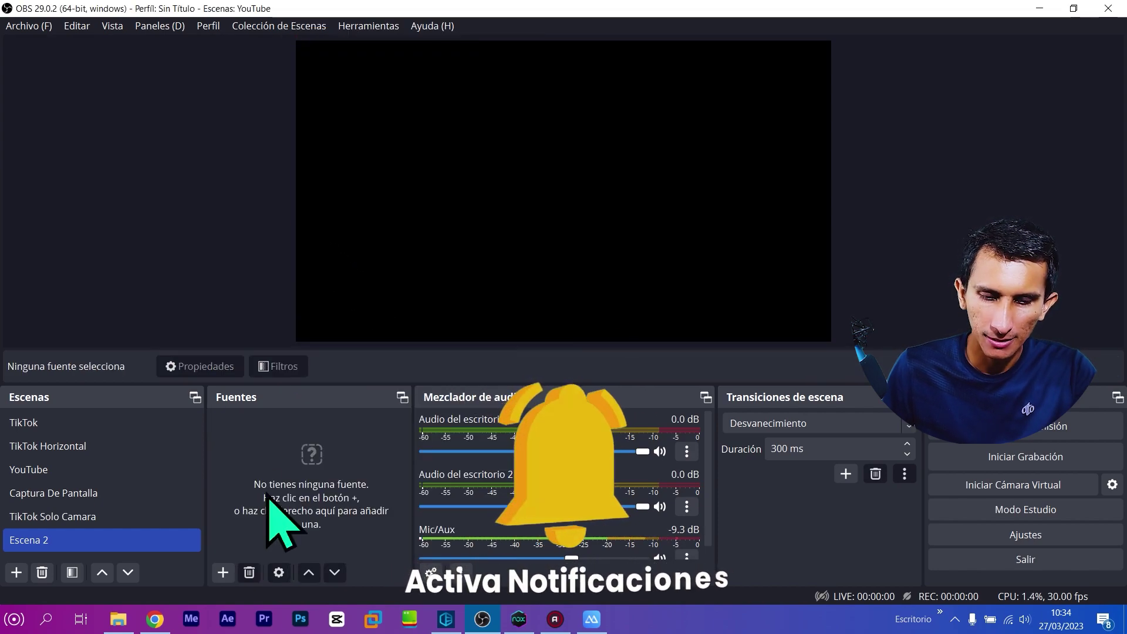
Step: Add a new Captura de pantalla source to Escena 2, keeping the Automático method and the 1920x1080 main monitor
left_click(222, 573)
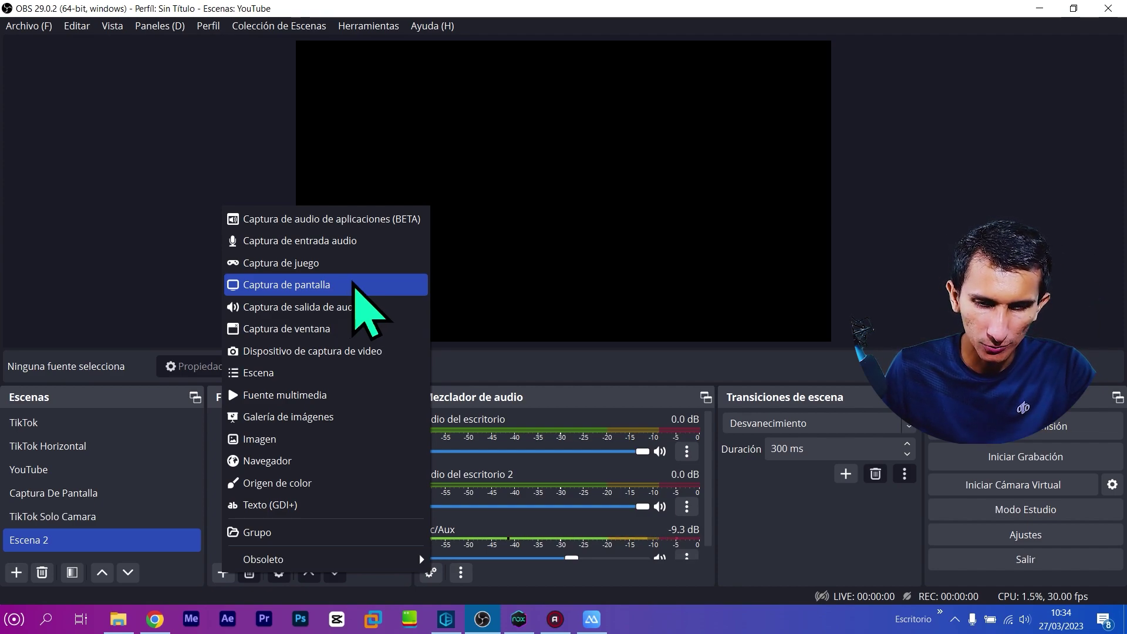
left_click(354, 284)
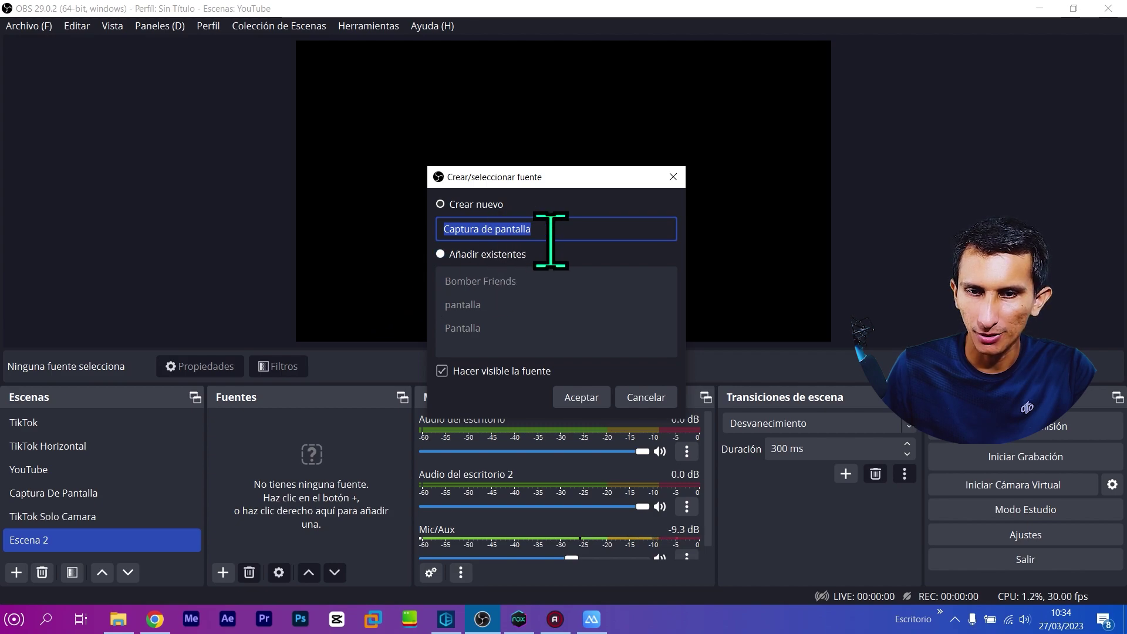
left_click(584, 398)
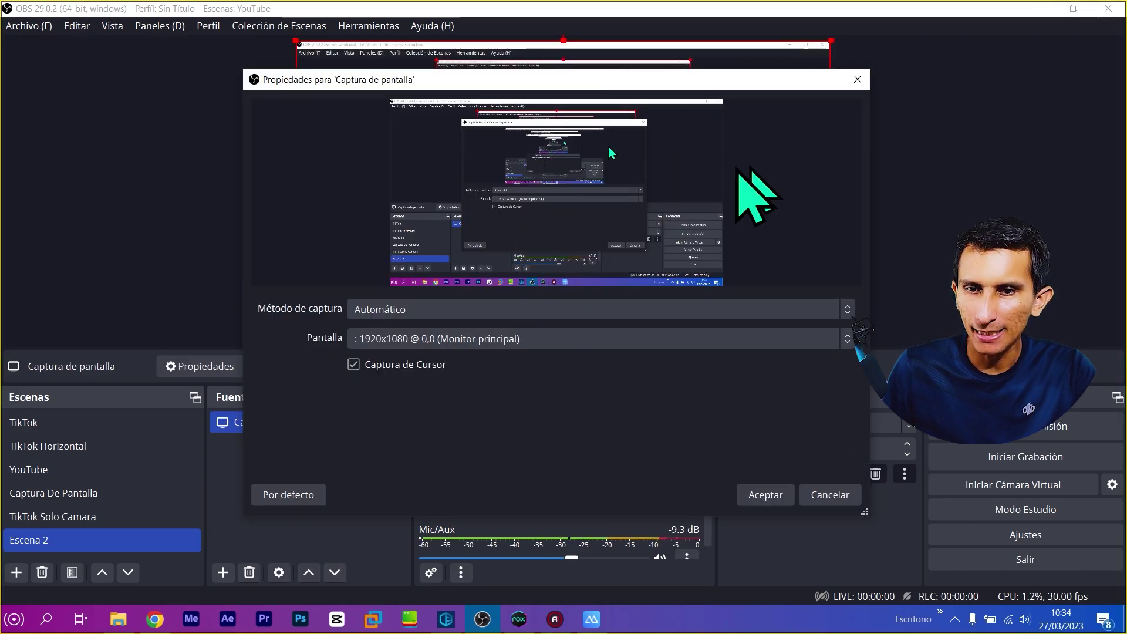
left_click(765, 496)
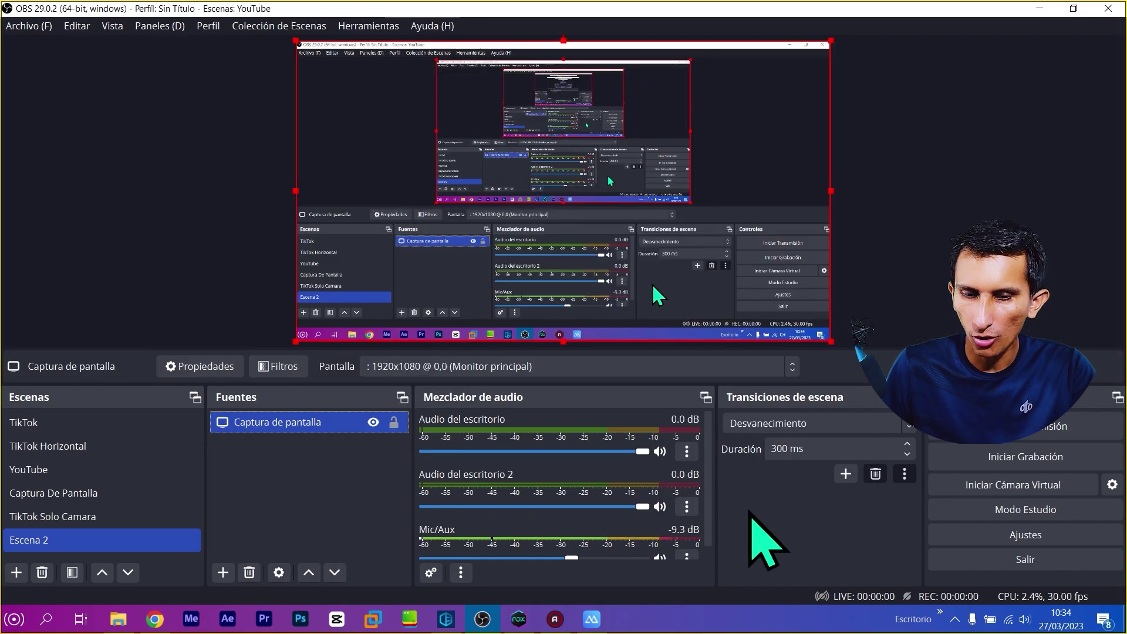
Step: Switch to NoxPlayer, move its window up to show the whole game, and return to OBS Studio
left_click(517, 619)
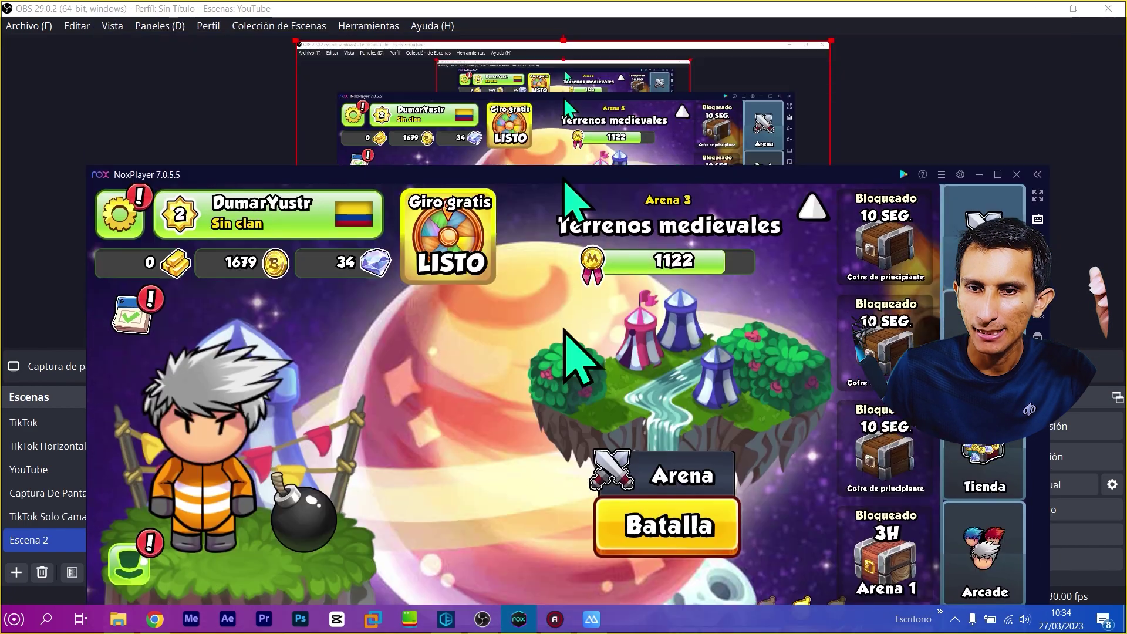
left_click_drag(563, 180, 567, 36)
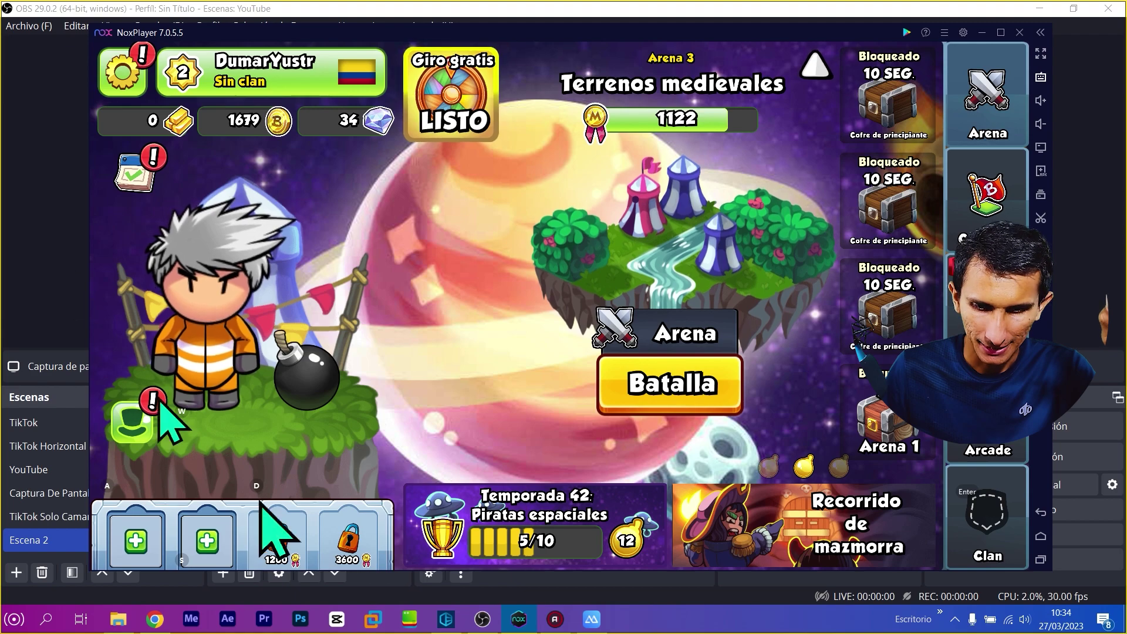
key("alt+Tab")
Step: Delete the Captura de pantalla source from Escena 2
right_click(284, 422)
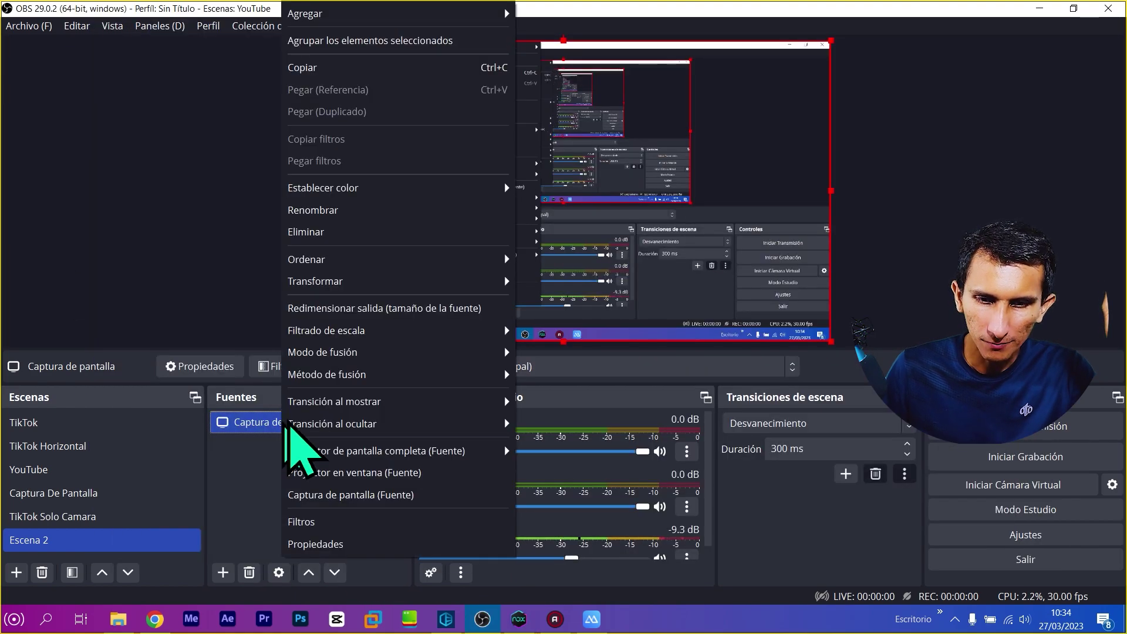
left_click(351, 231)
left_click(633, 322)
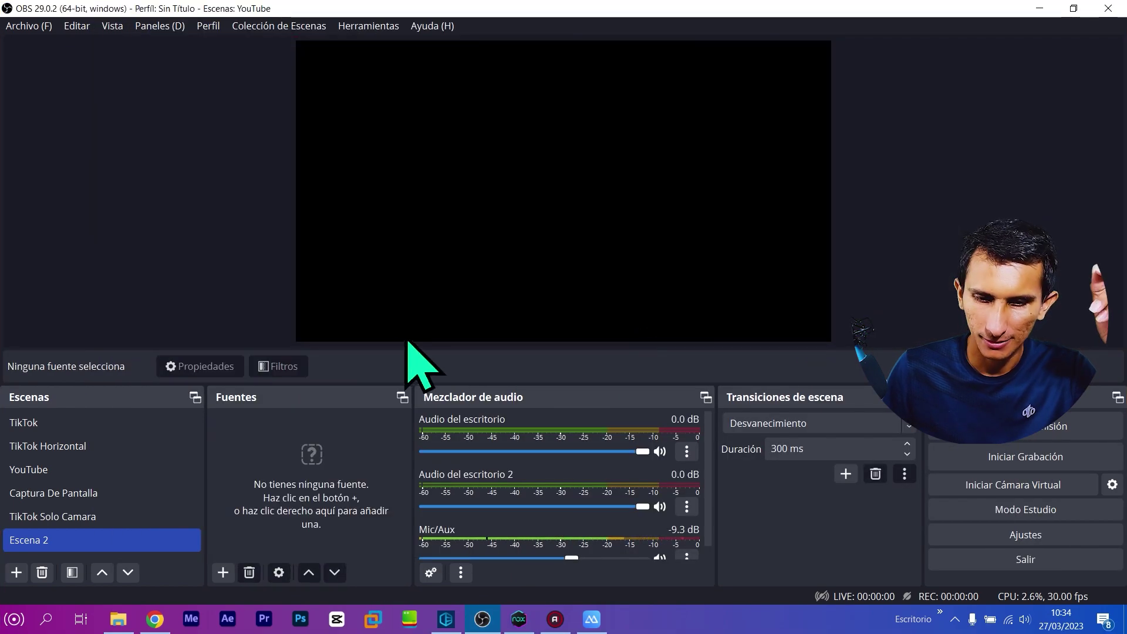
Step: Create a new Captura de ventana source in Escena 2 with [Nox.exe]: Nox as its window
left_click(223, 572)
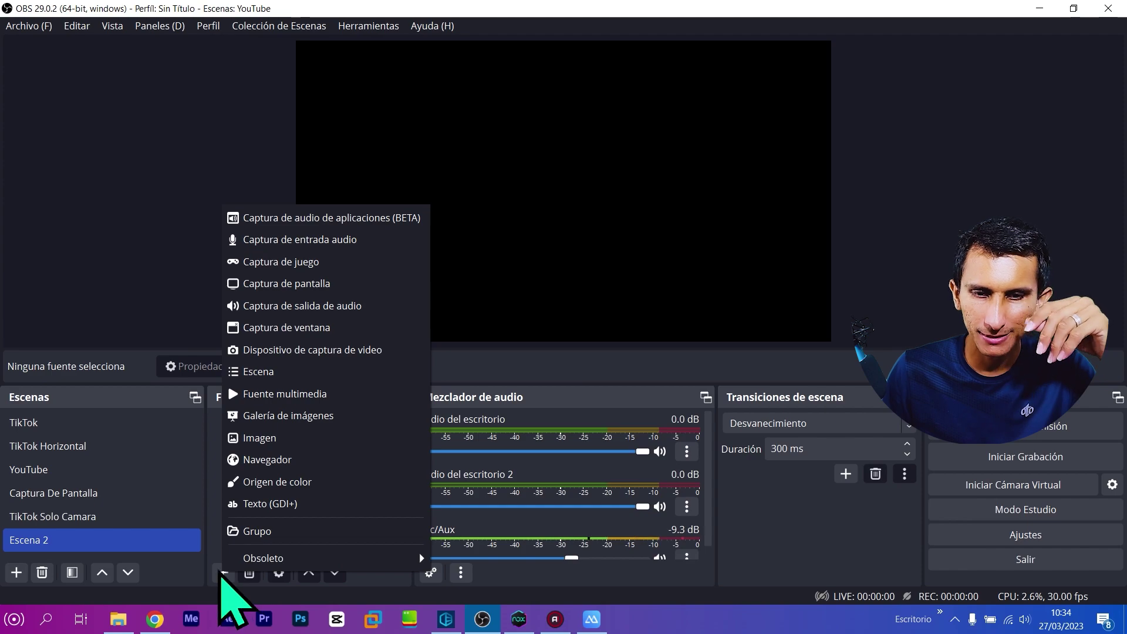
left_click(356, 329)
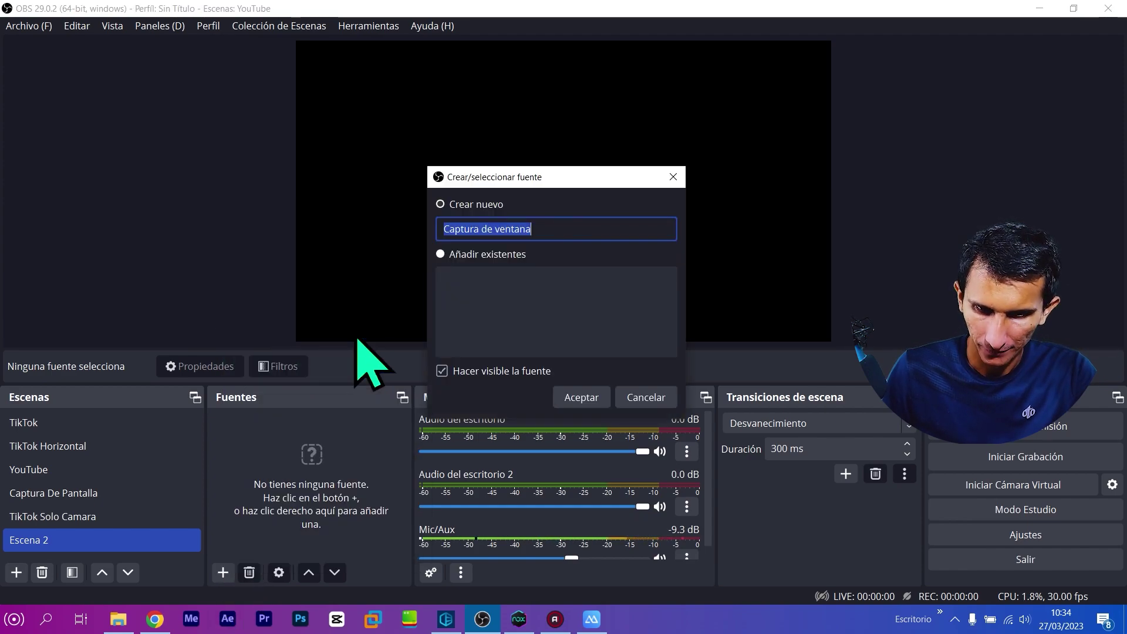
left_click(582, 399)
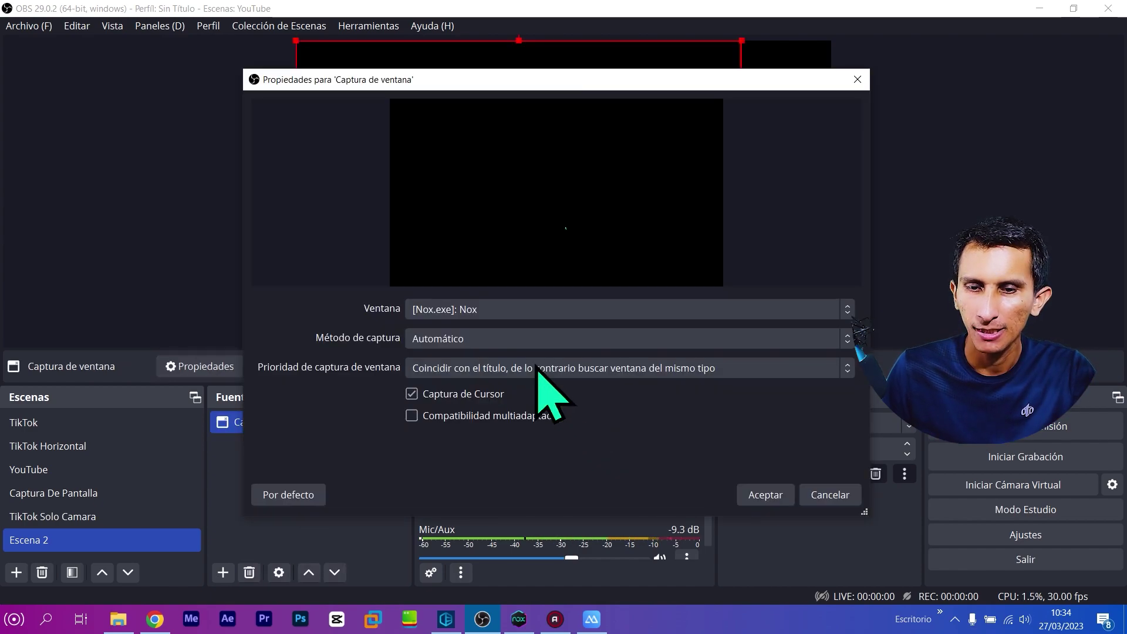
left_click(516, 309)
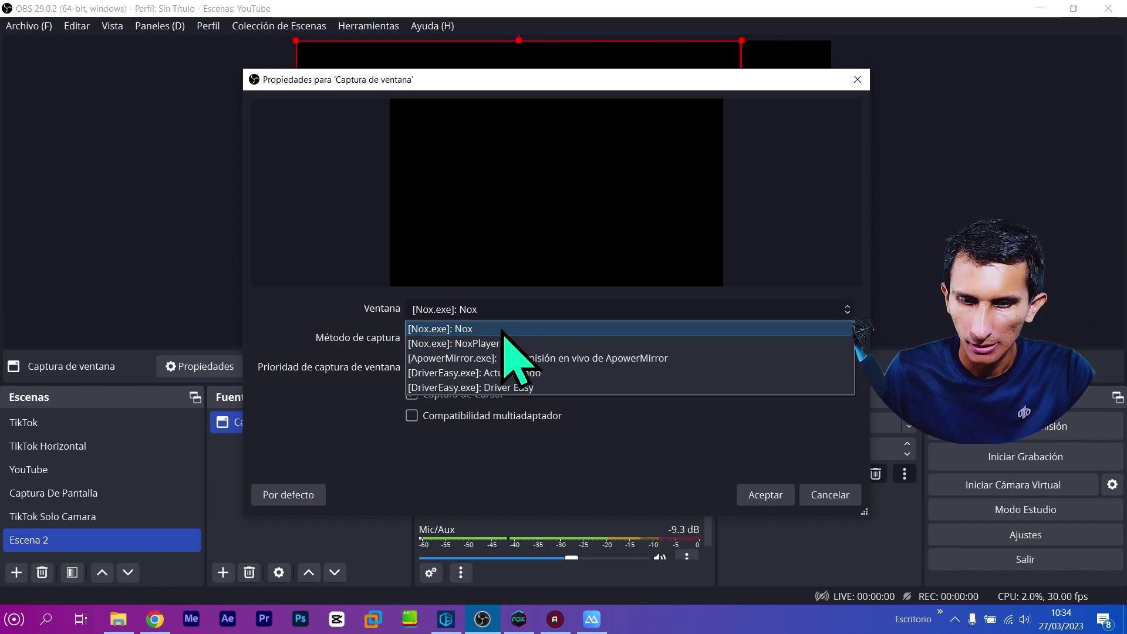
left_click(503, 331)
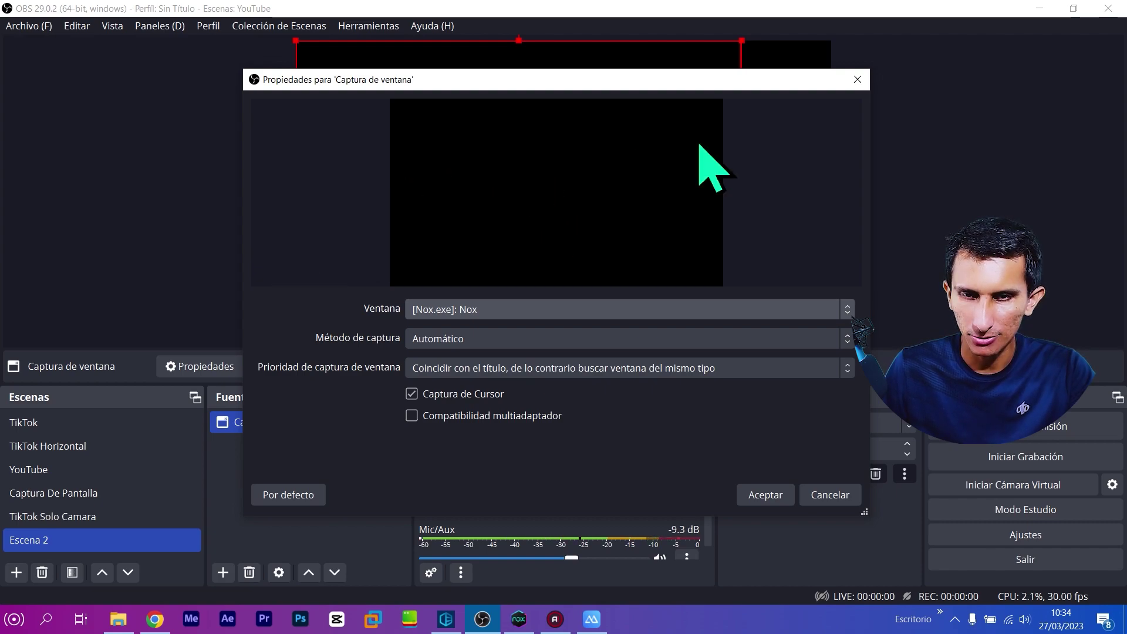
Step: Set the captured window to [Nox.exe]: NoxPlayer and accept the Captura de ventana properties
left_click(521, 309)
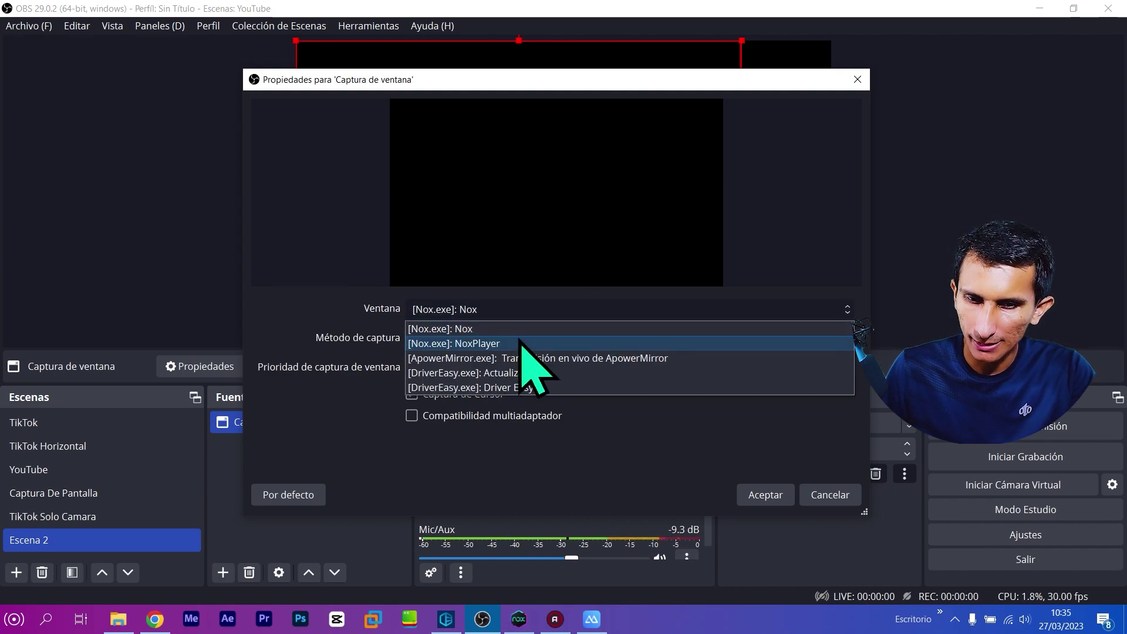
left_click(499, 344)
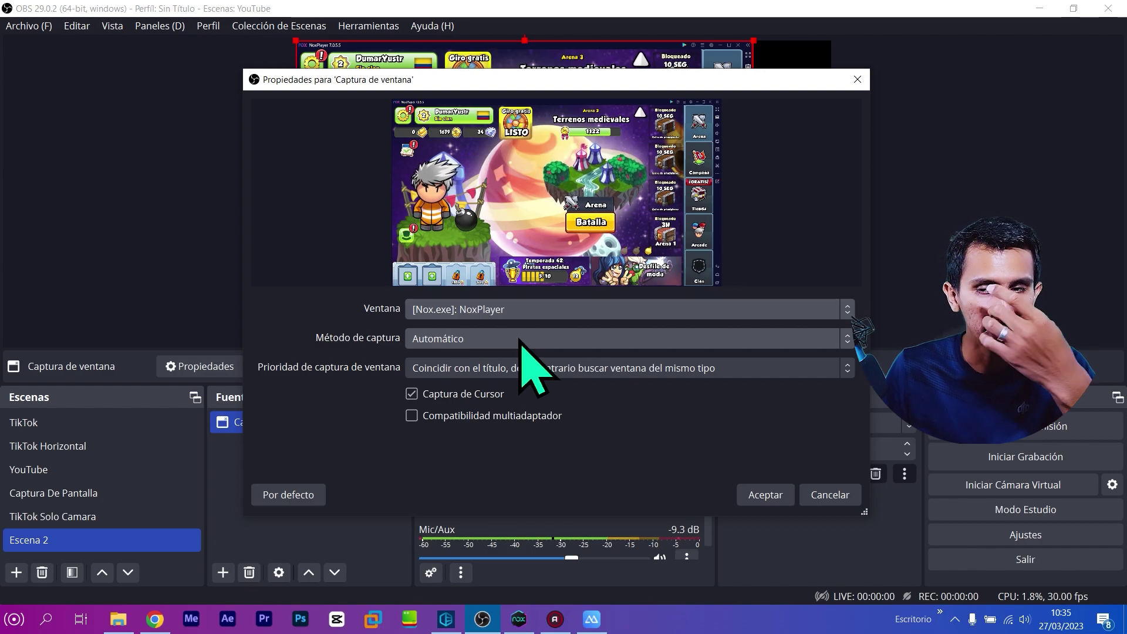
left_click_drag(480, 82, 464, 47)
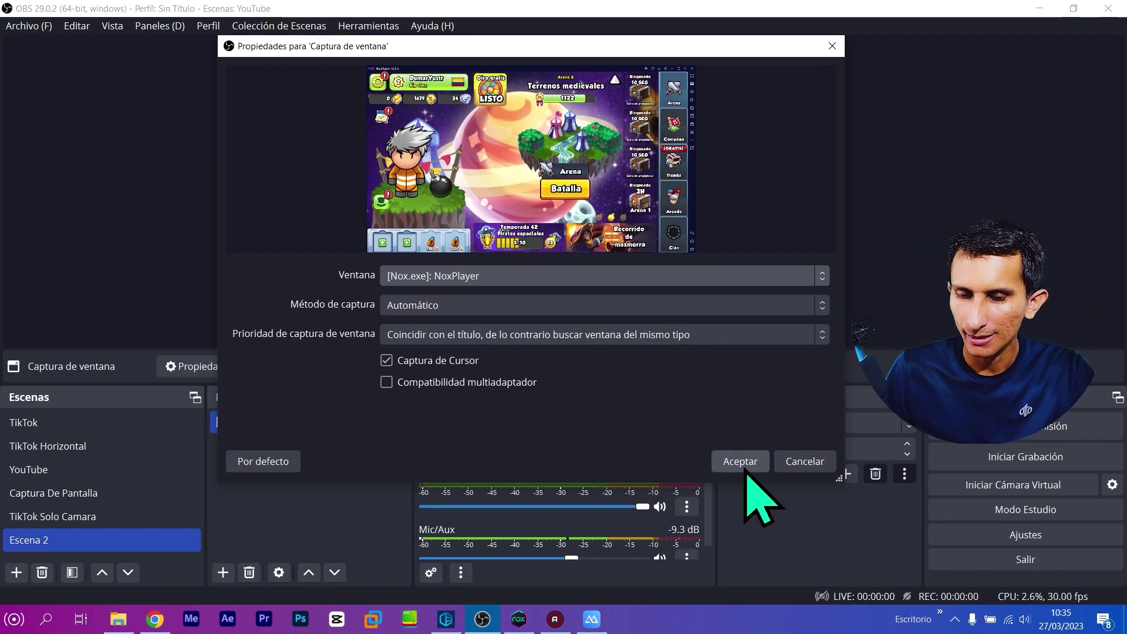
left_click(740, 462)
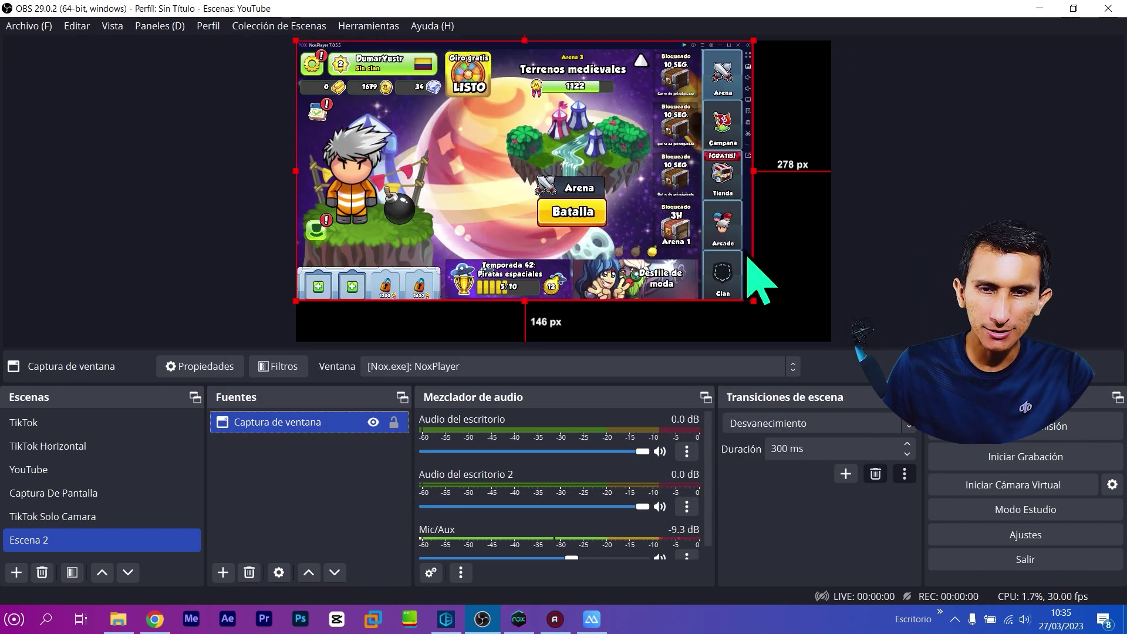
Step: Crop NoxPlayer's title bar and side toolbar off the window capture and enlarge it to fill the canvas
left_click_drag(755, 302, 812, 339)
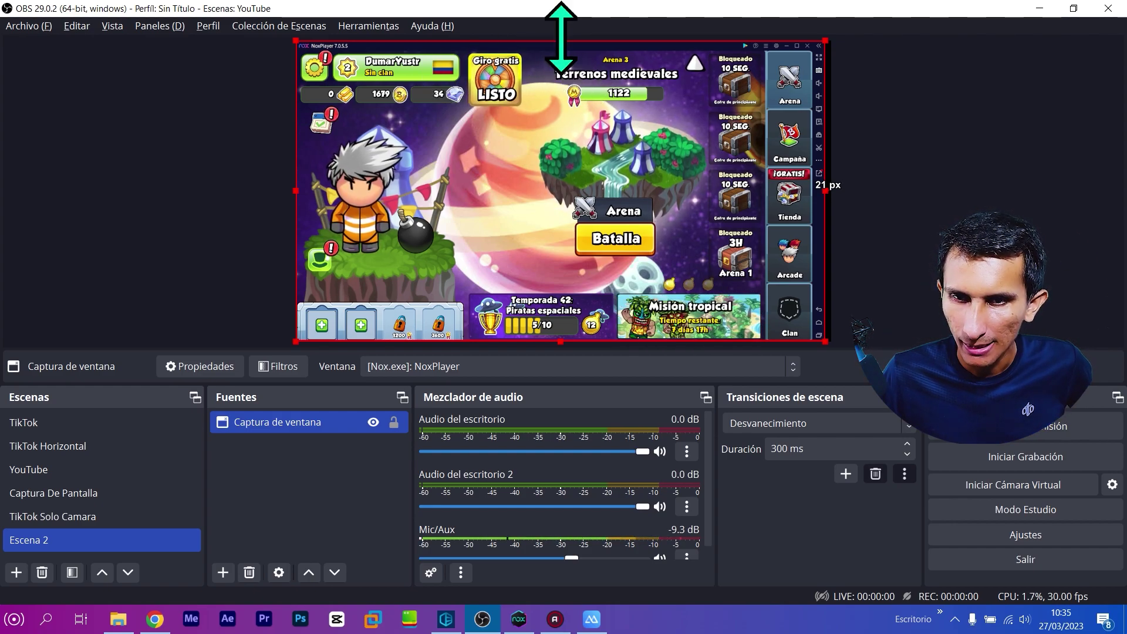
left_click_drag(561, 40, 563, 48)
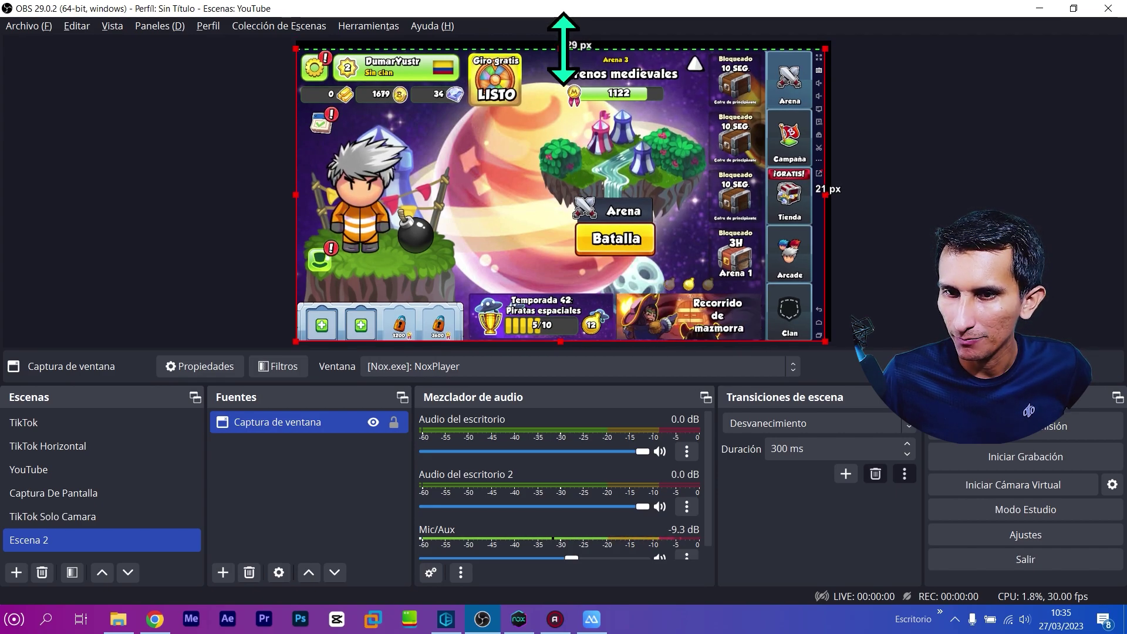
left_click_drag(824, 198, 813, 201)
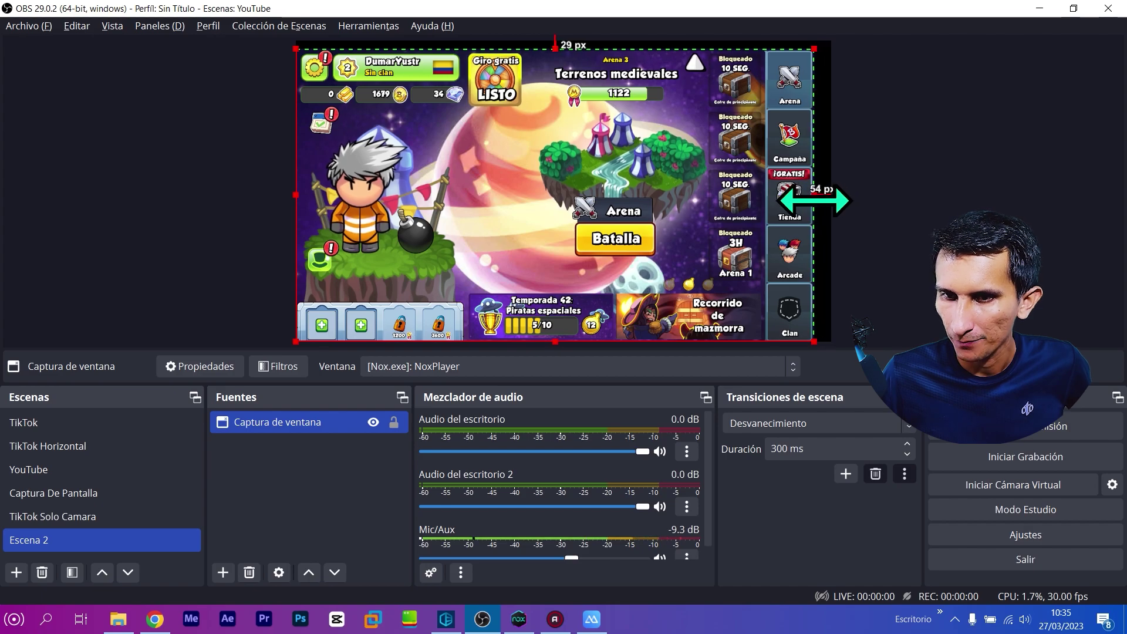
left_click(907, 200)
left_click(734, 170)
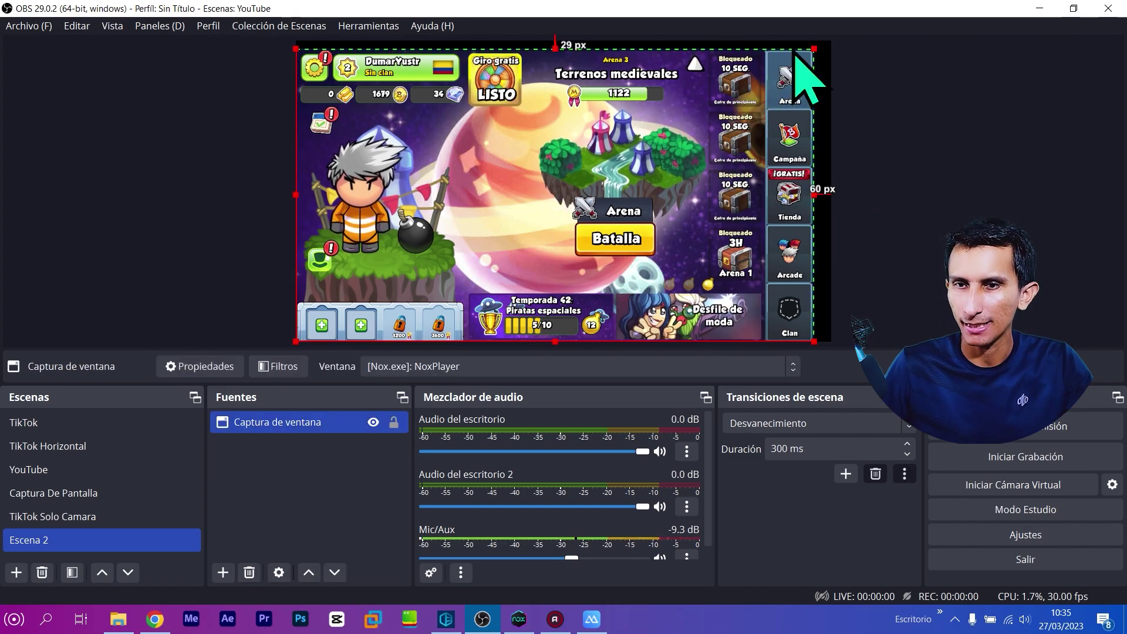
left_click_drag(812, 50, 830, 42)
left_click(862, 211)
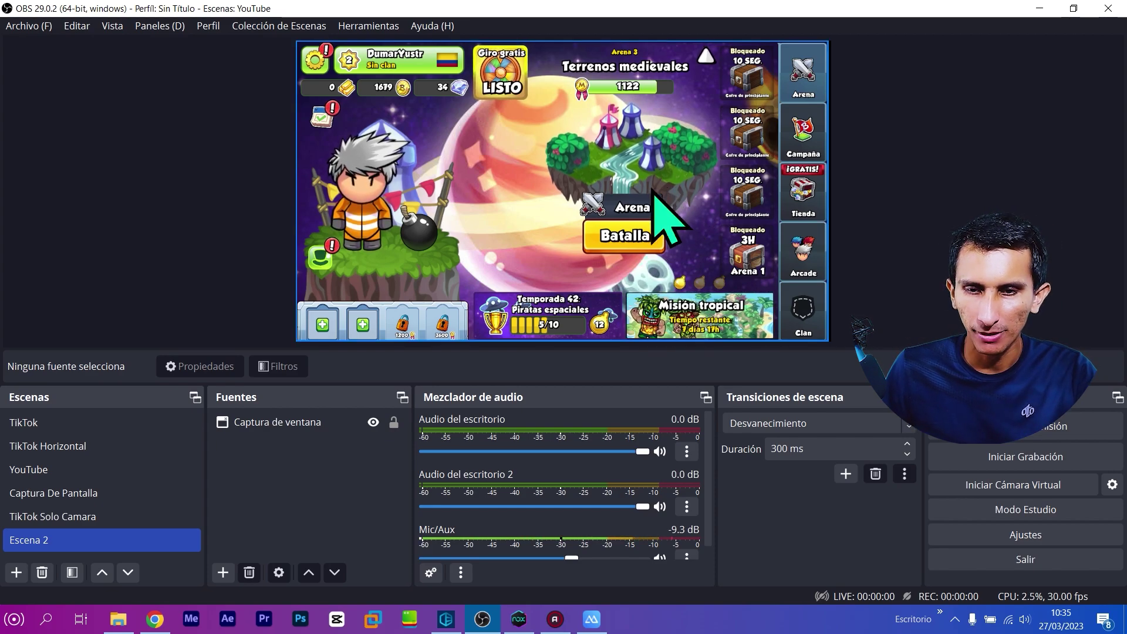
Step: Minimize OBS Studio and refresh the Windows desktop
left_click(1038, 9)
right_click(535, 212)
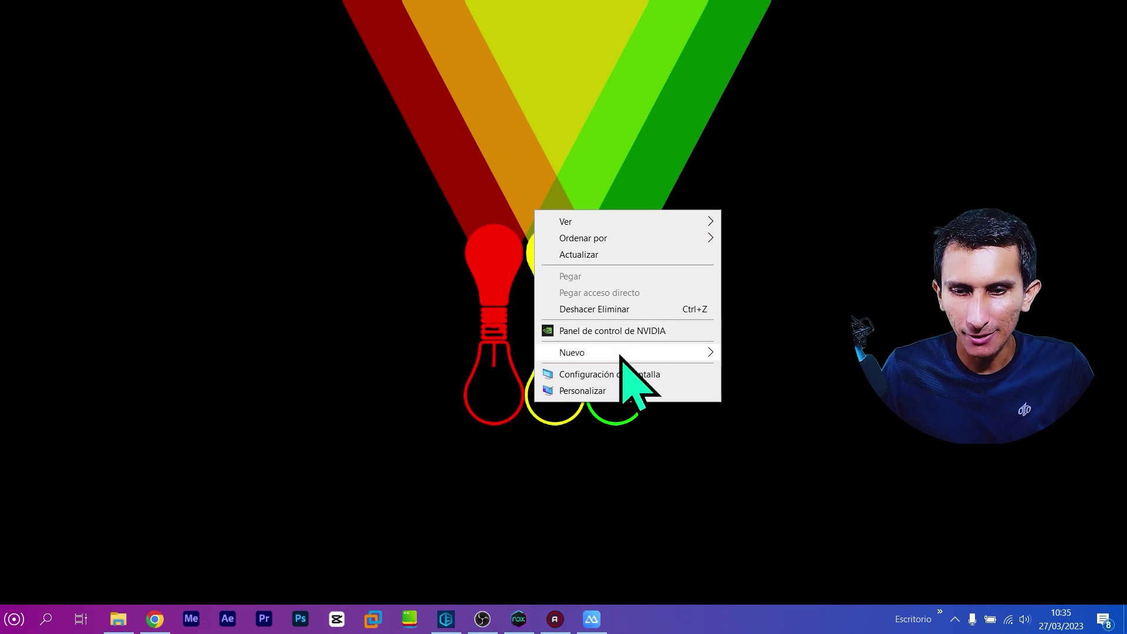
left_click(527, 197)
right_click(526, 189)
left_click(593, 235)
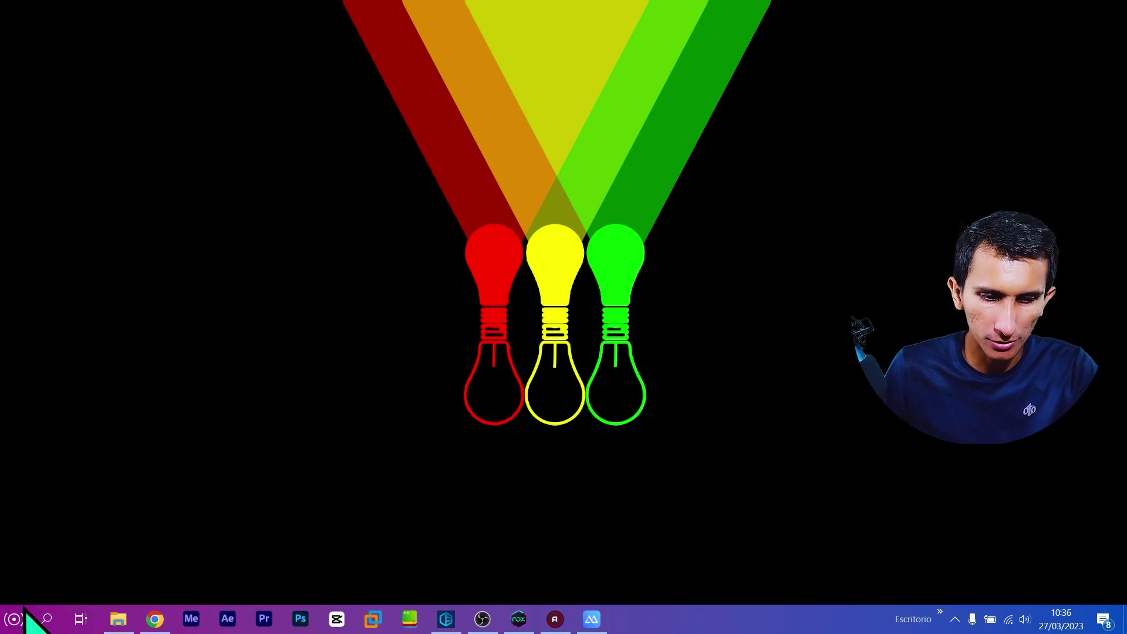
Step: Check the Windows edition, version and operating system build in the system's Acerca de page of Configuración
left_click(16, 623)
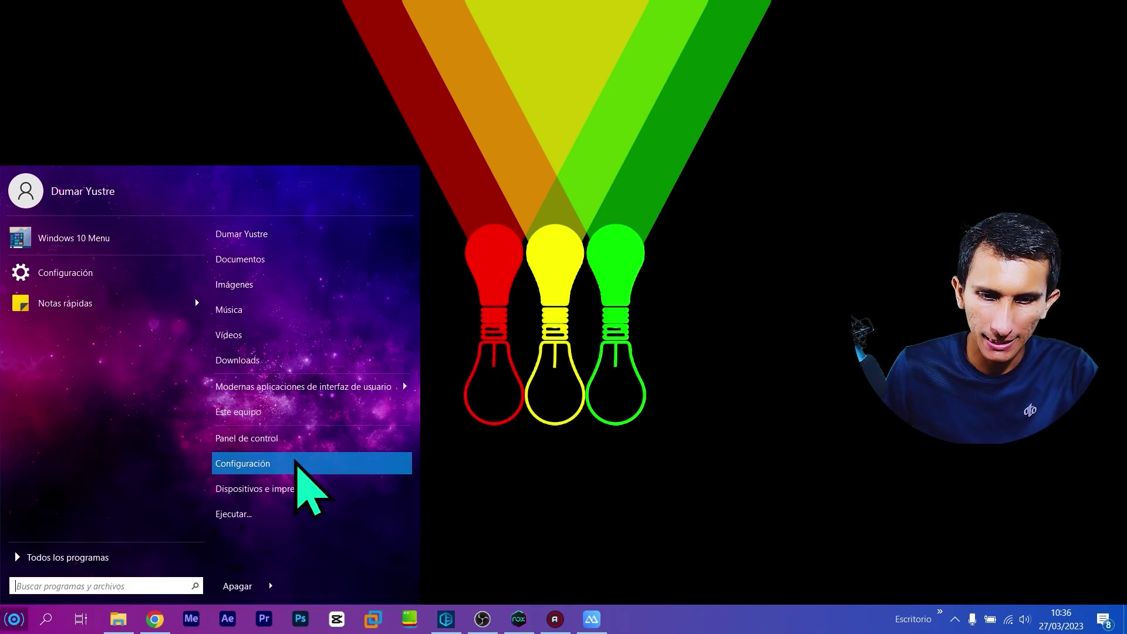
left_click(299, 465)
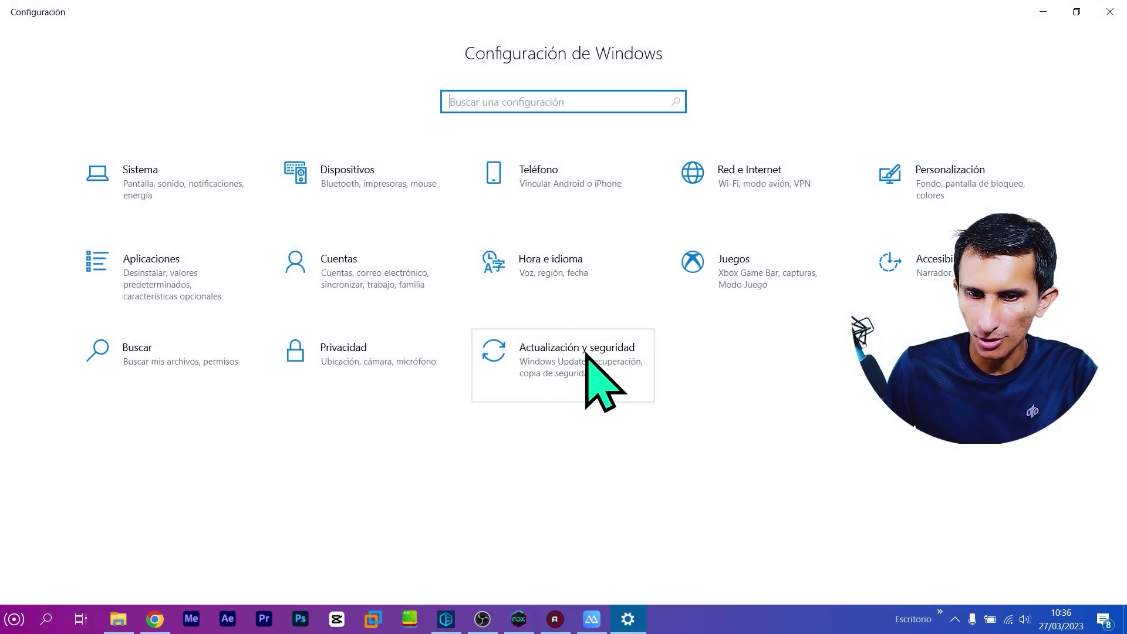
left_click(142, 197)
scroll(147, 410, "down", 2)
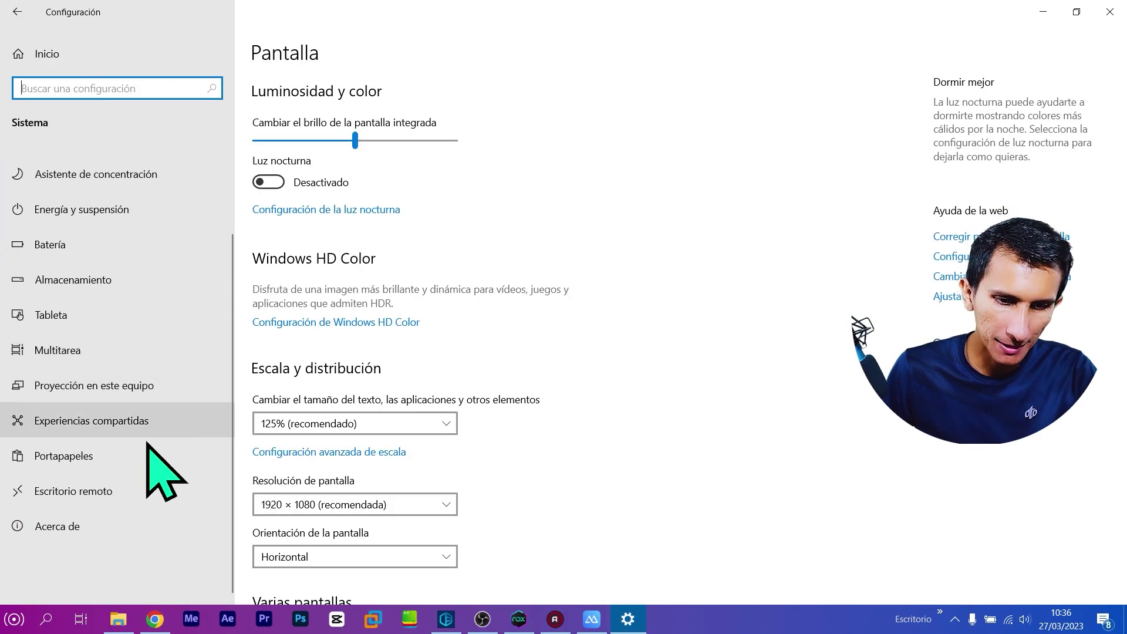
left_click(102, 525)
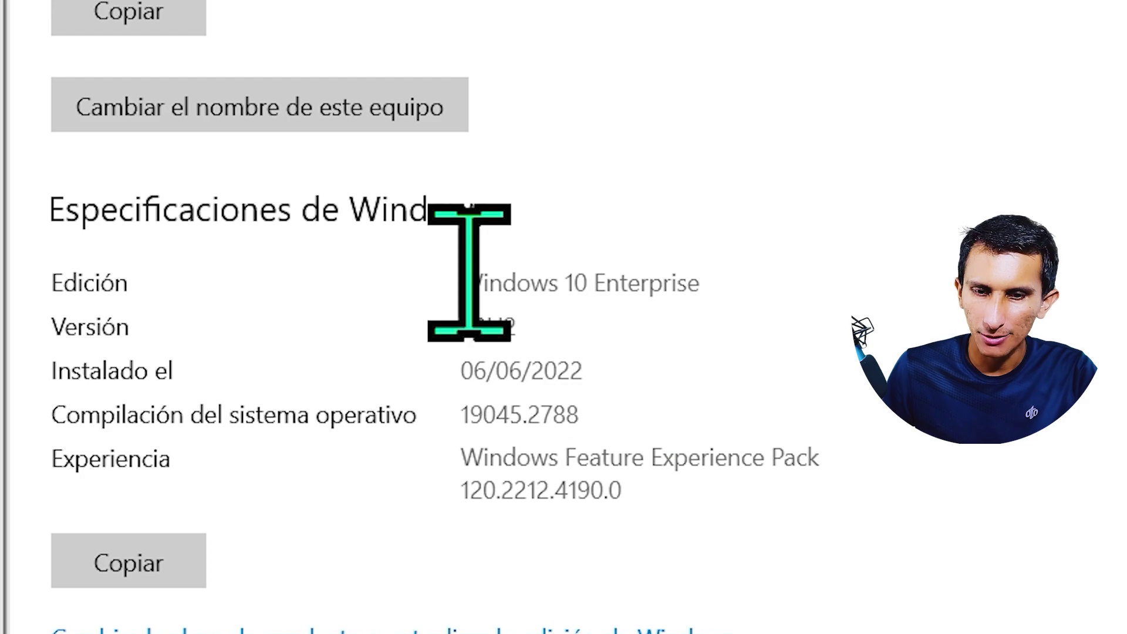
left_click_drag(428, 439, 598, 433)
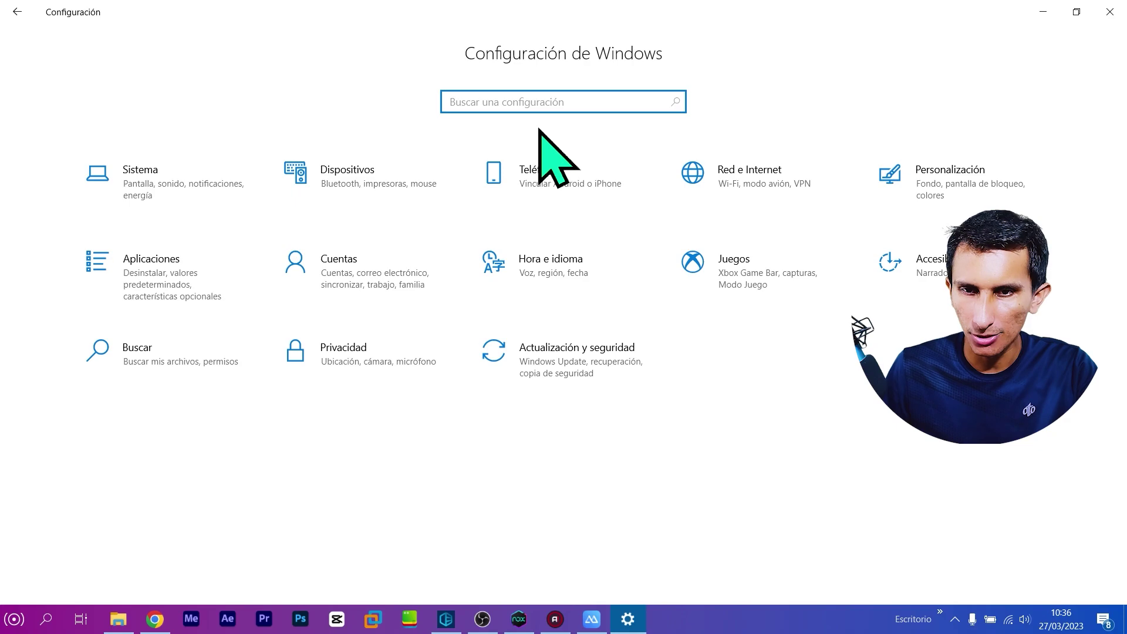
Step: Search the Windows settings for "graf" and open Configuración de gráficos
left_click(539, 103)
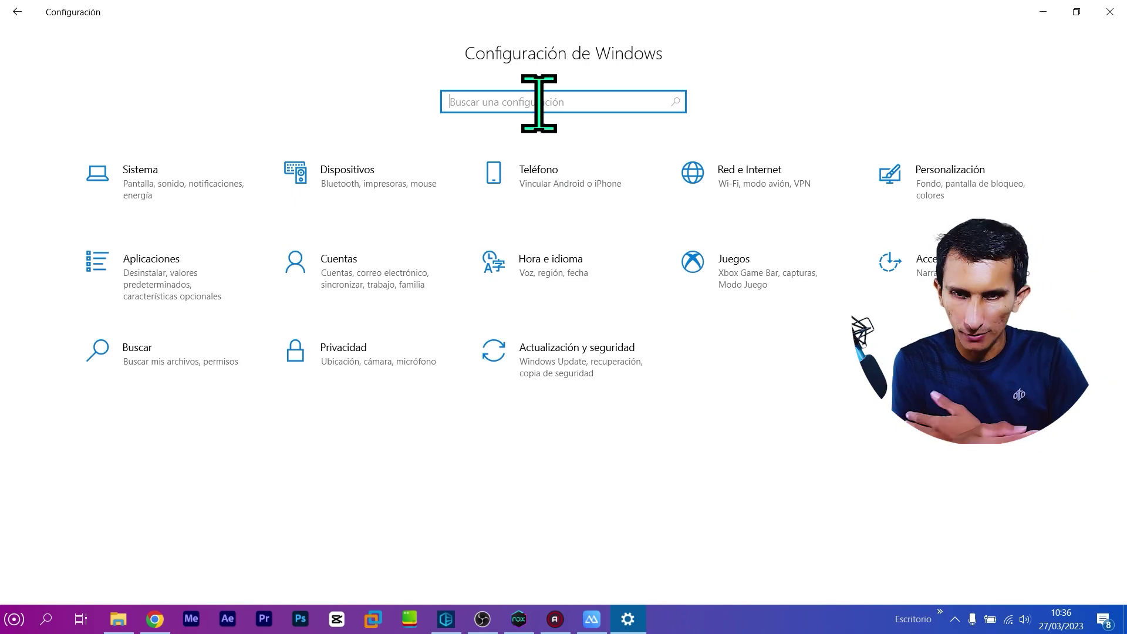
type("gra")
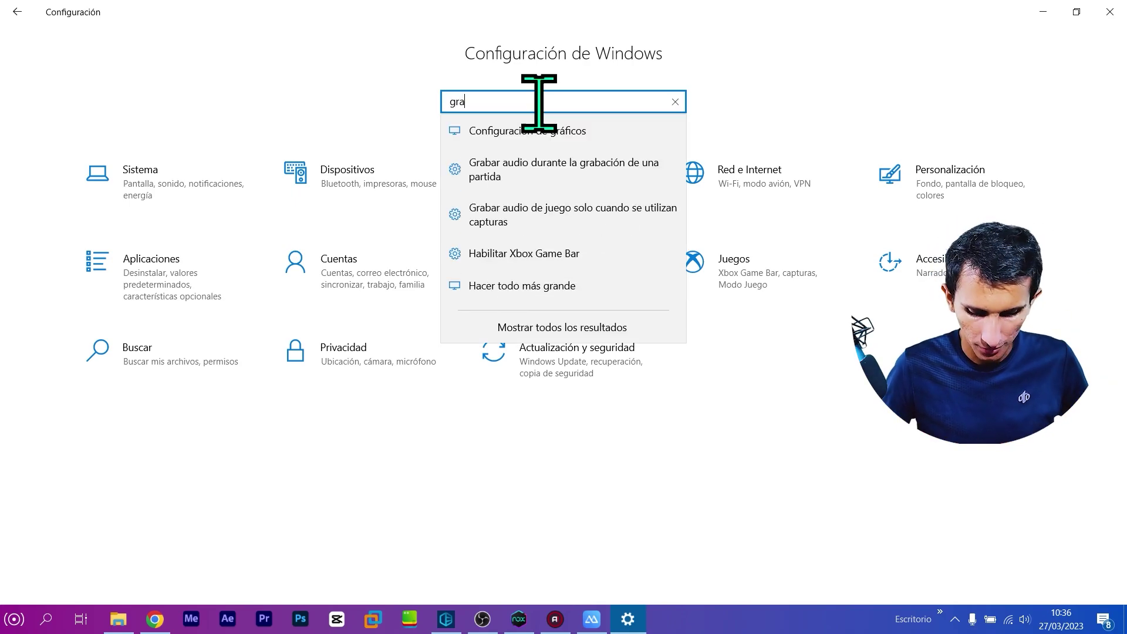
type("f")
left_click(548, 135)
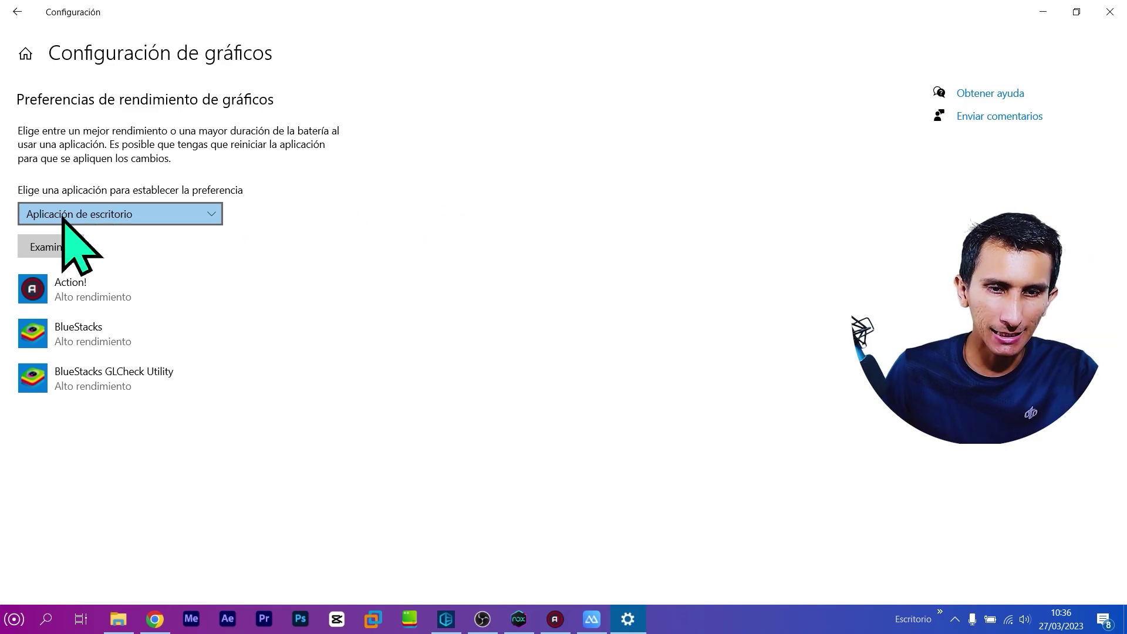
Step: Add Nox.exe from D:\Program Files\Nox\bin as a desktop application to the graphics performance preferences
left_click(58, 249)
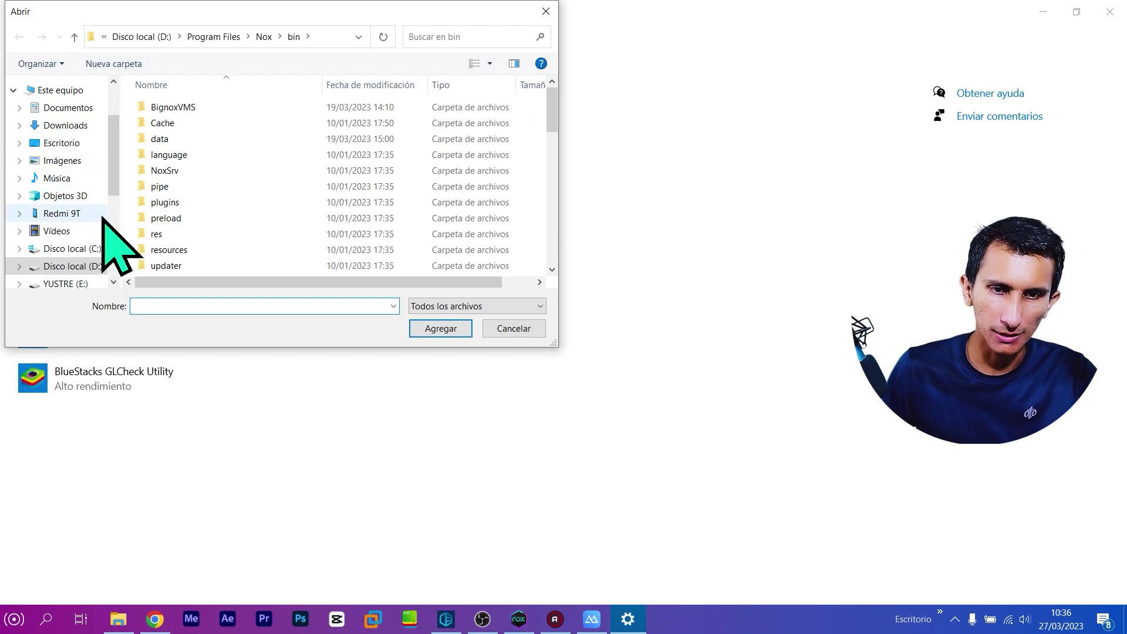
left_click_drag(111, 156, 82, 170)
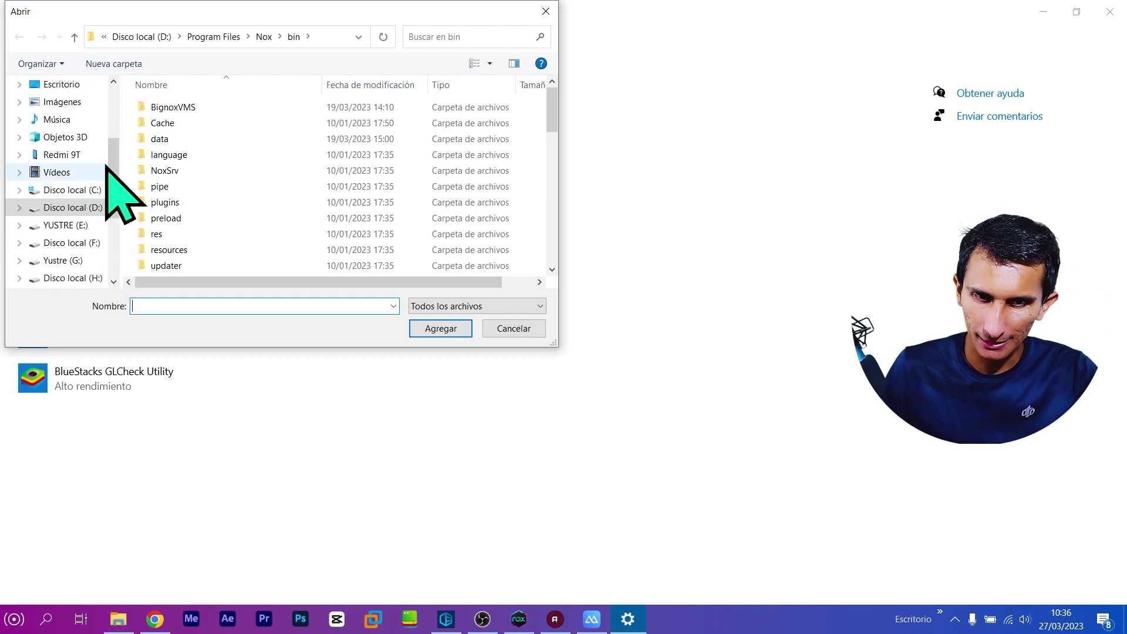
scroll(267, 176, "down", 10)
left_click(185, 189)
left_click(443, 330)
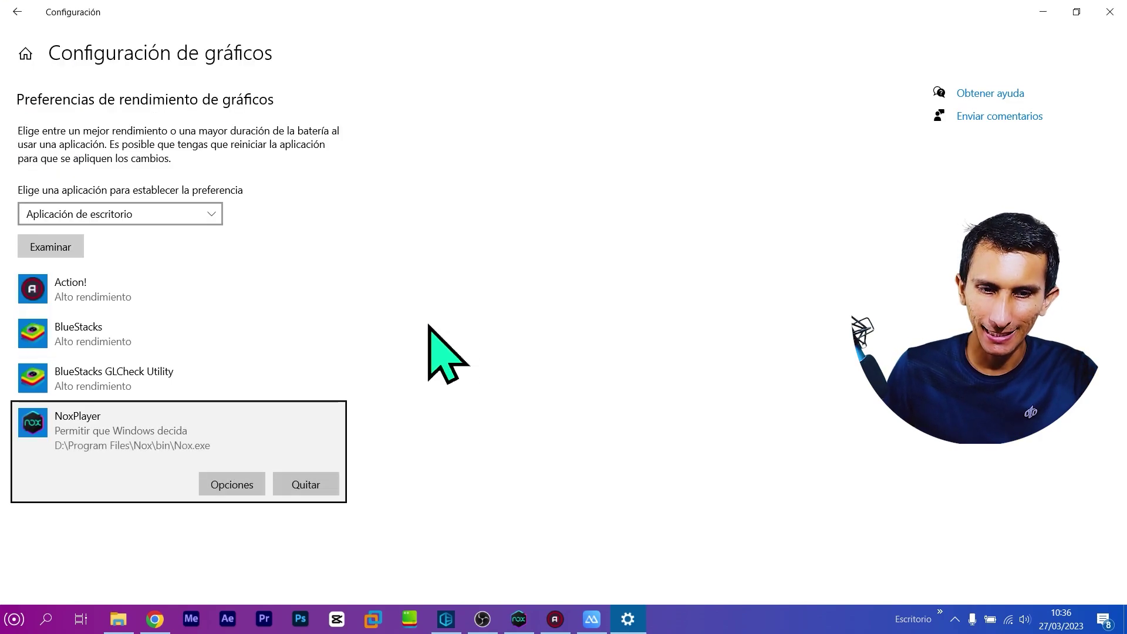
Step: Set NoxPlayer's graphics preference to Alto rendimiento, save it and minimize the Configuración window
left_click(244, 489)
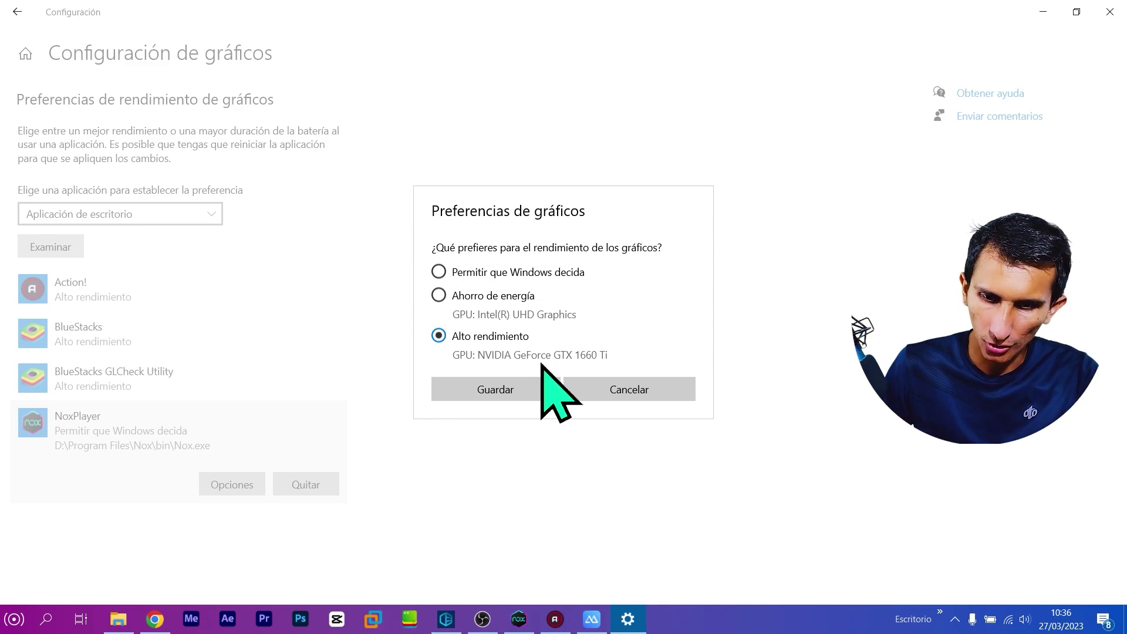
left_click(517, 395)
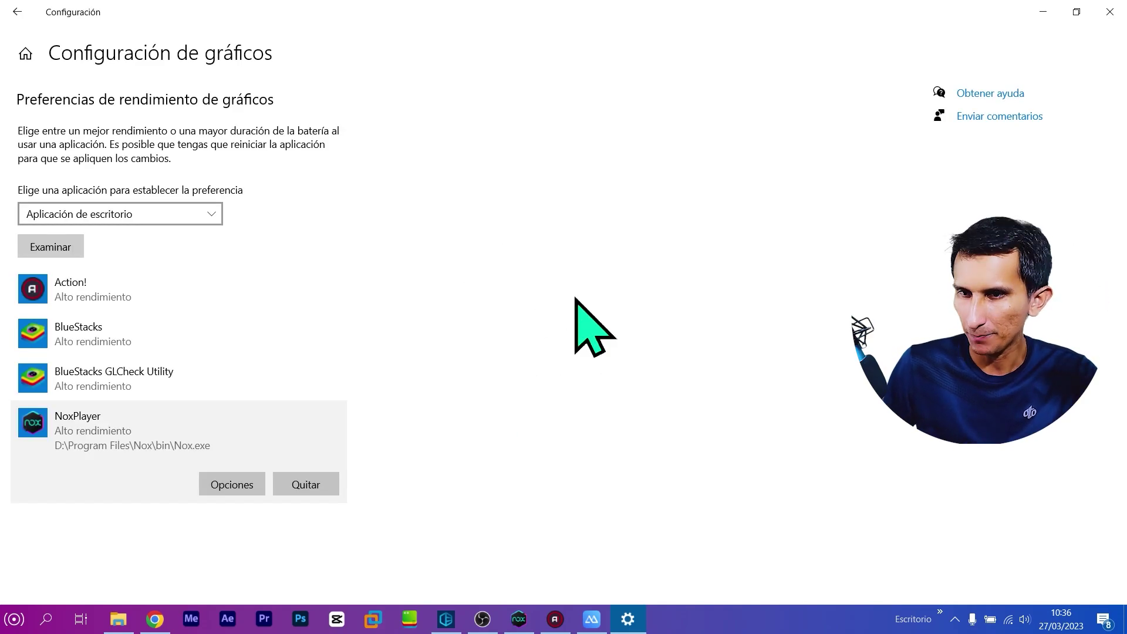
left_click(1043, 11)
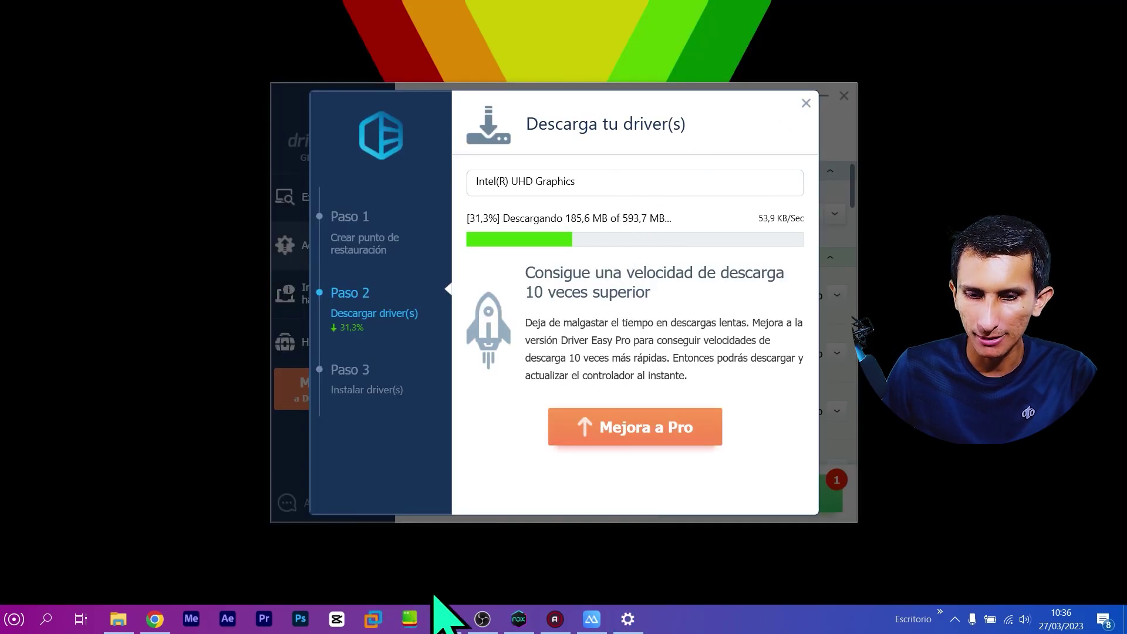
Step: Switch to OBS Studio to review the NoxPlayer window capture, then minimize it and refresh the desktop
left_click(483, 619)
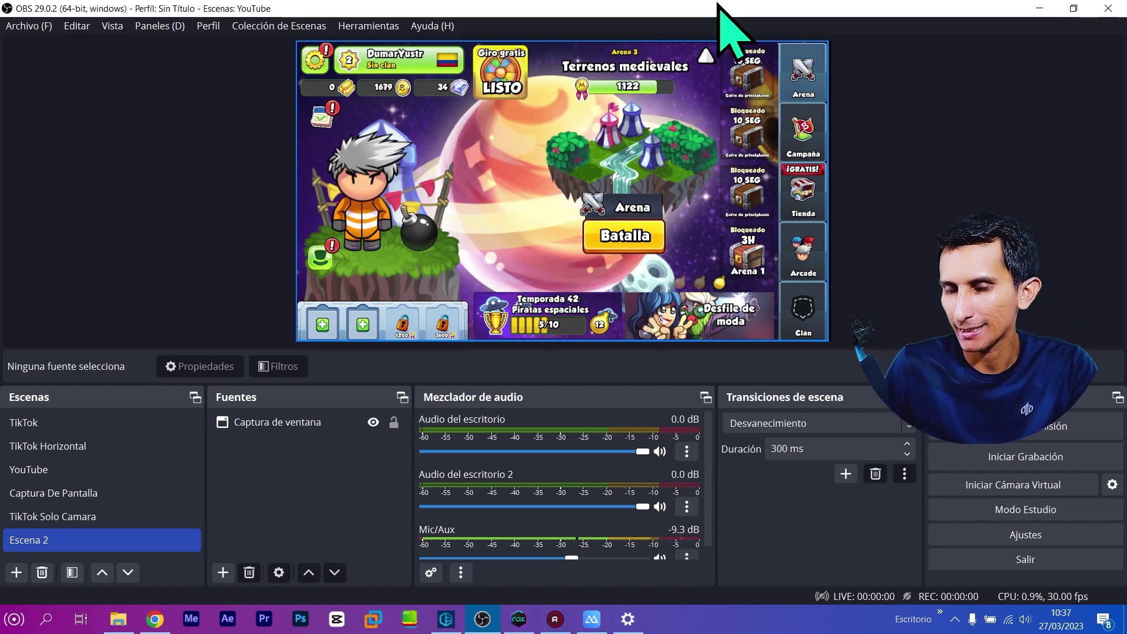
left_click(1038, 8)
right_click(360, 90)
left_click(447, 138)
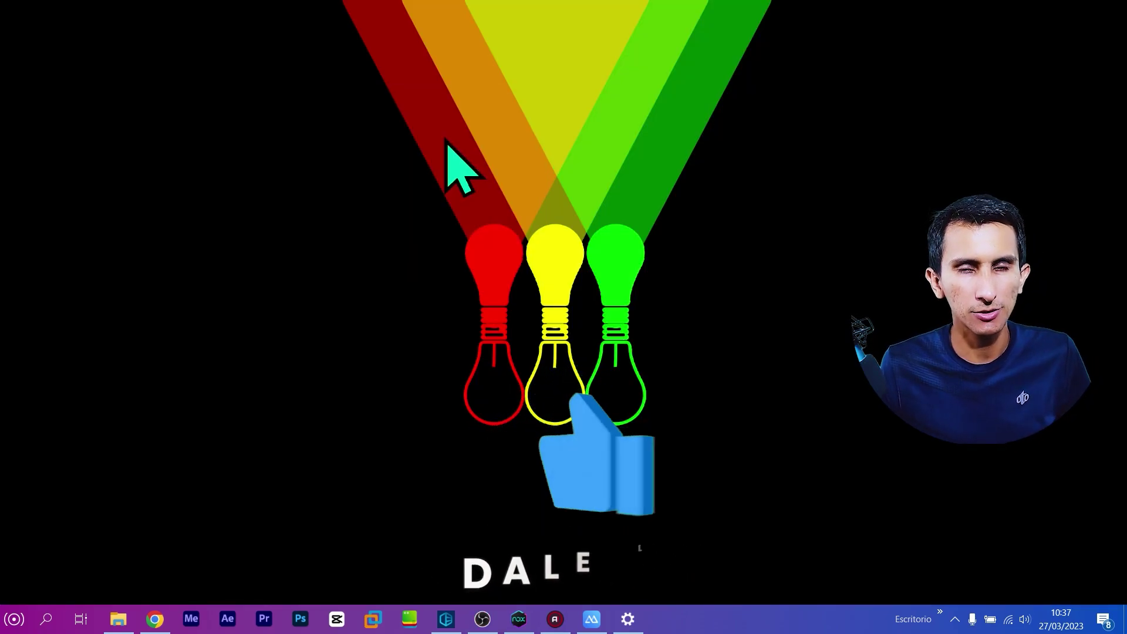
right_click(557, 226)
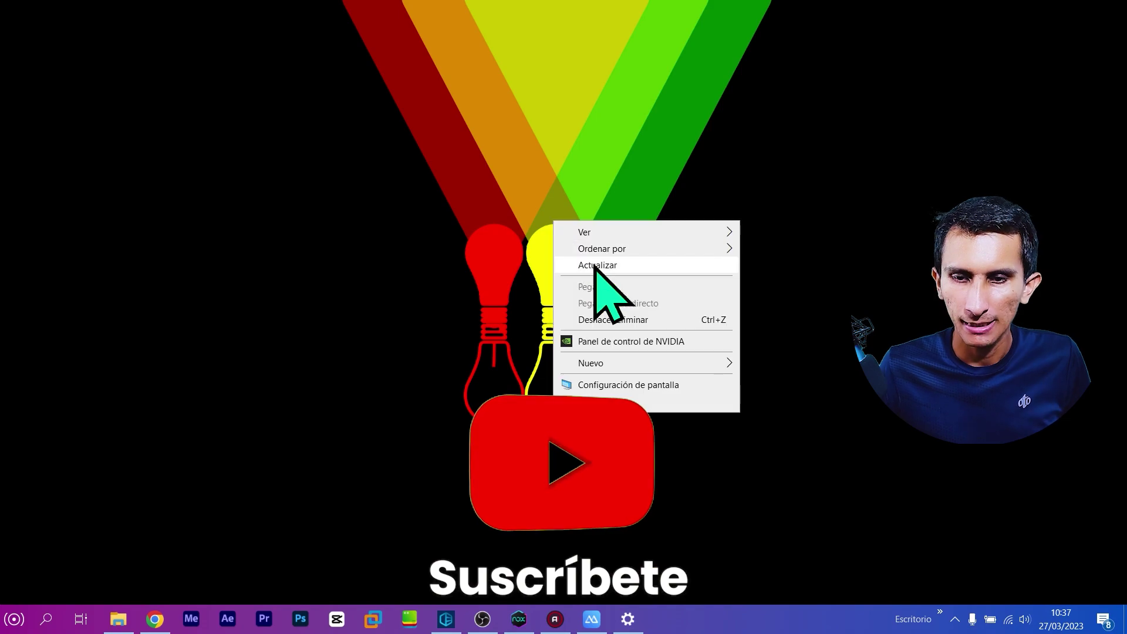
left_click(597, 262)
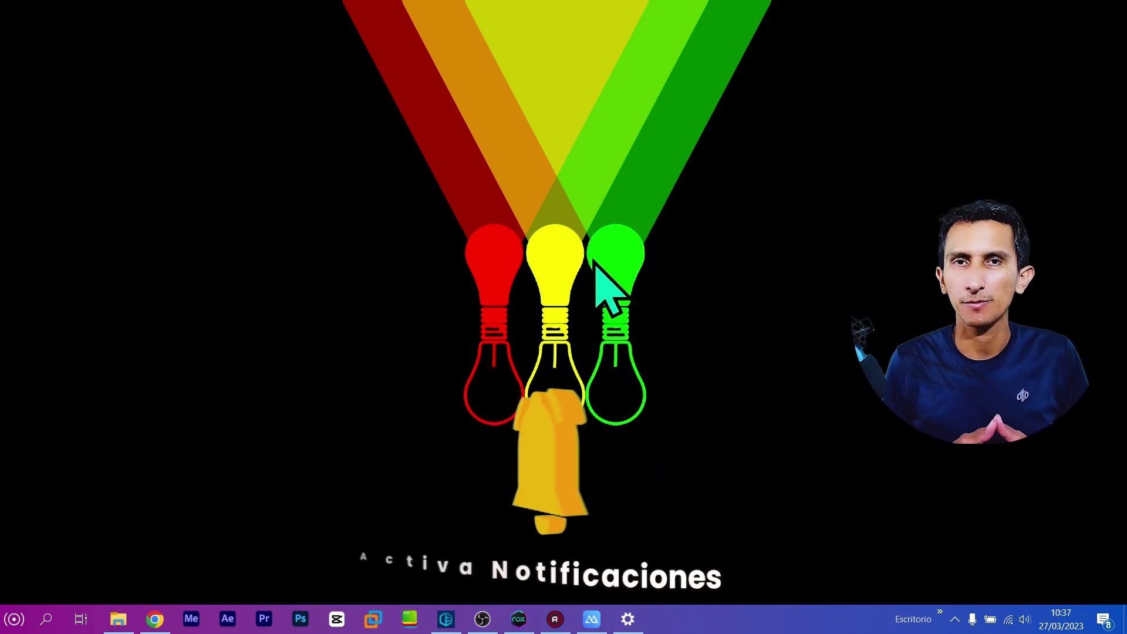